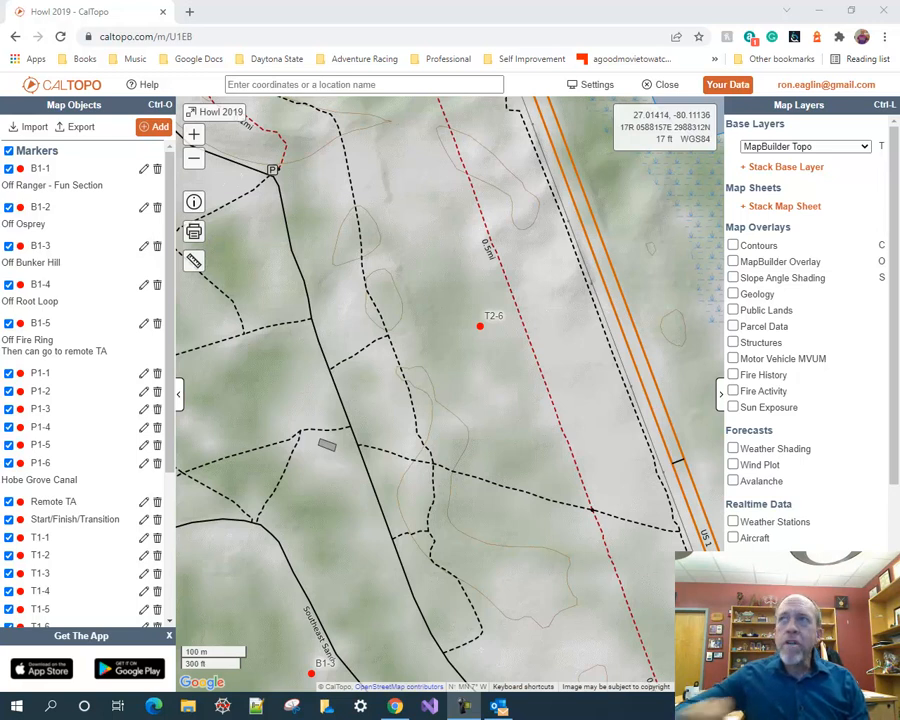
# Preview the MapBuilder Hybrid base layer and return the map to MapBuilder Topo
pyautogui.click(864, 147)
pyautogui.click(821, 183)
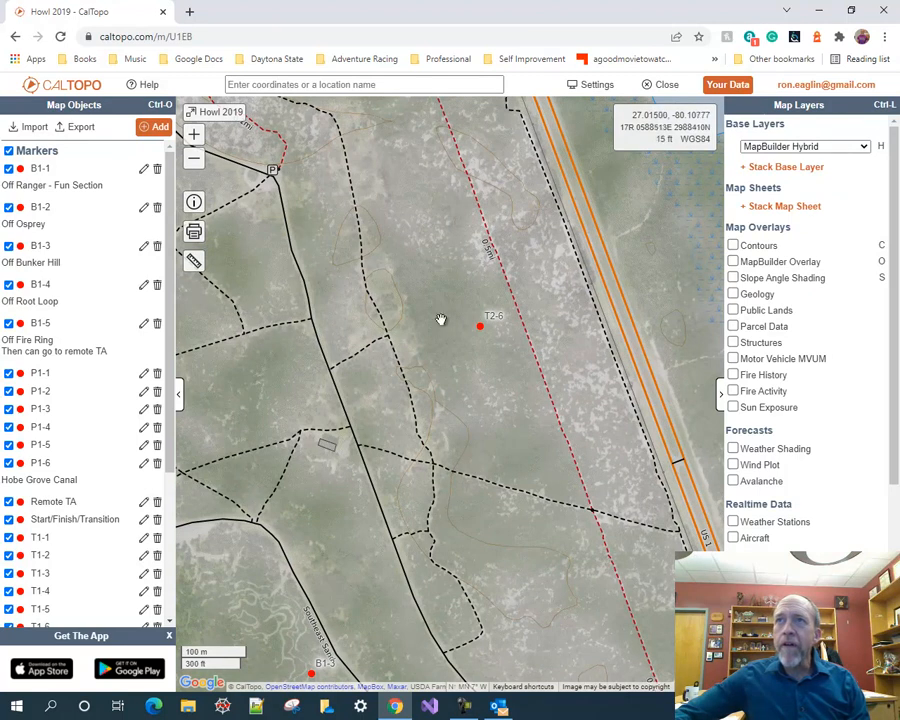
pyautogui.click(873, 150)
pyautogui.click(790, 173)
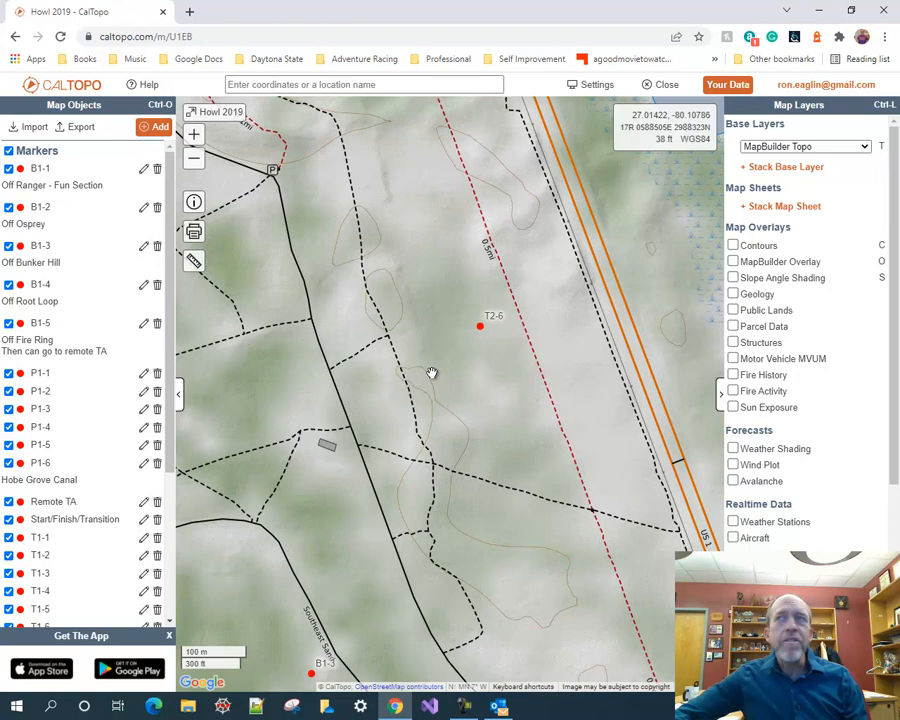
# Change the map's base layer to Scanned Topos
pyautogui.click(865, 147)
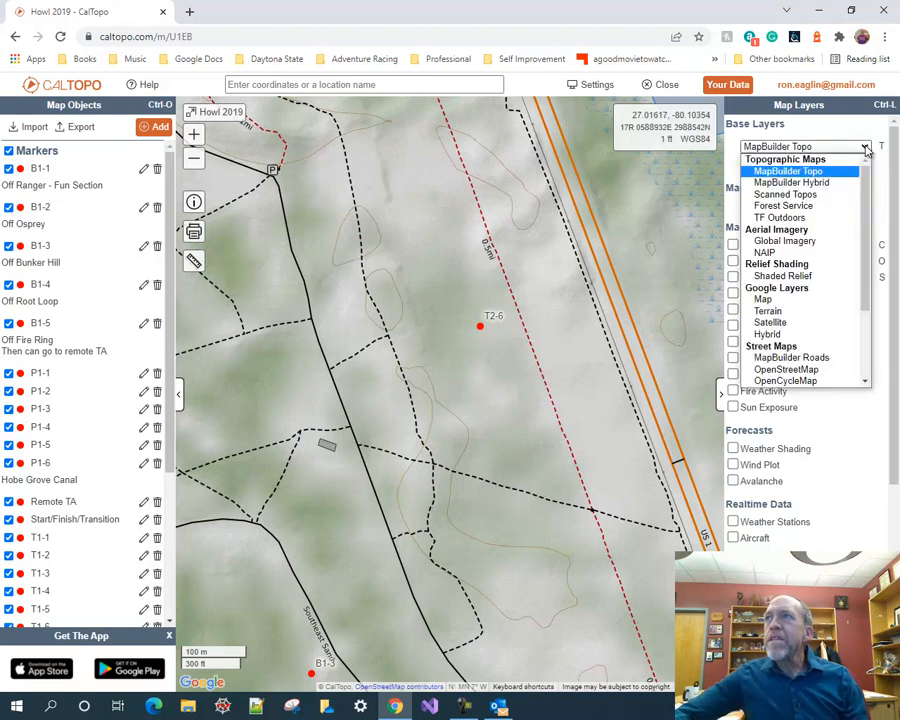
pyautogui.click(780, 194)
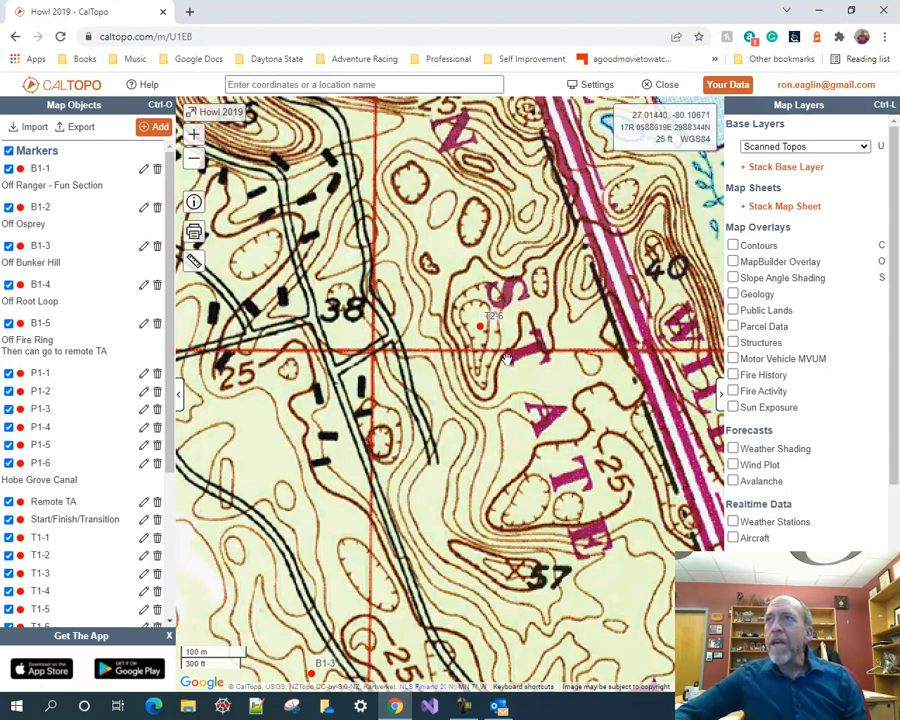
pyautogui.click(865, 148)
pyautogui.click(865, 148)
pyautogui.click(865, 148)
pyautogui.click(865, 148)
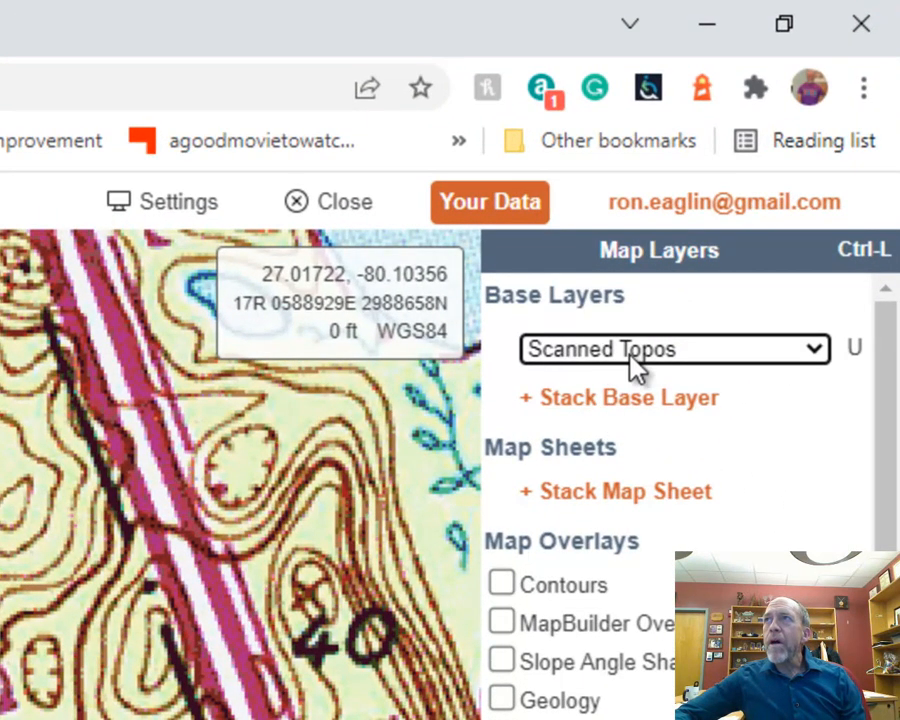
# Stack MapBuilder Topo on the Scanned Topos base layer and set its opacity to 49%
pyautogui.click(598, 402)
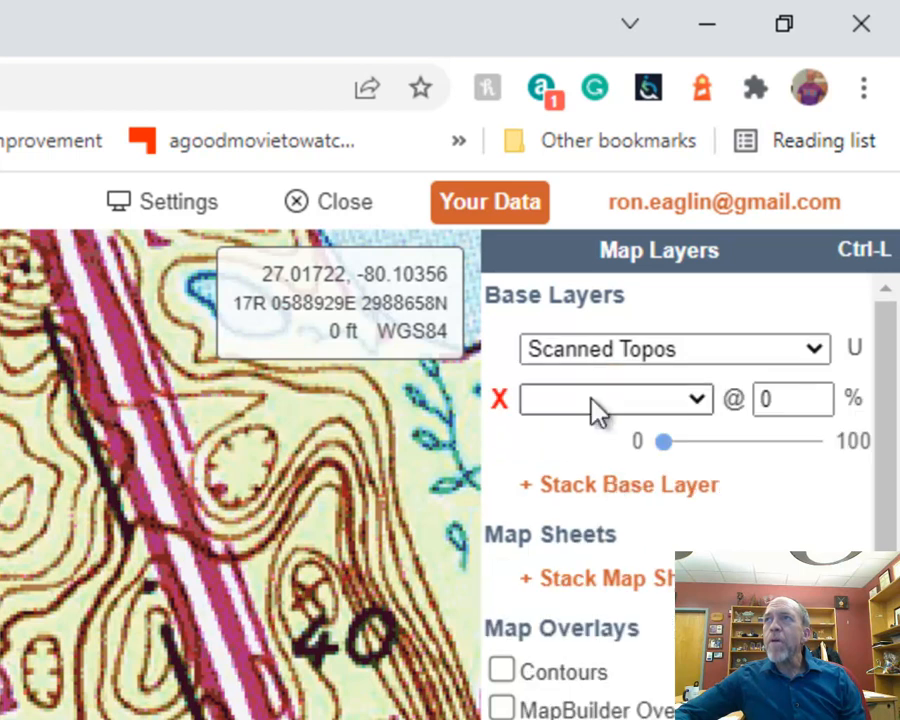
pyautogui.click(692, 404)
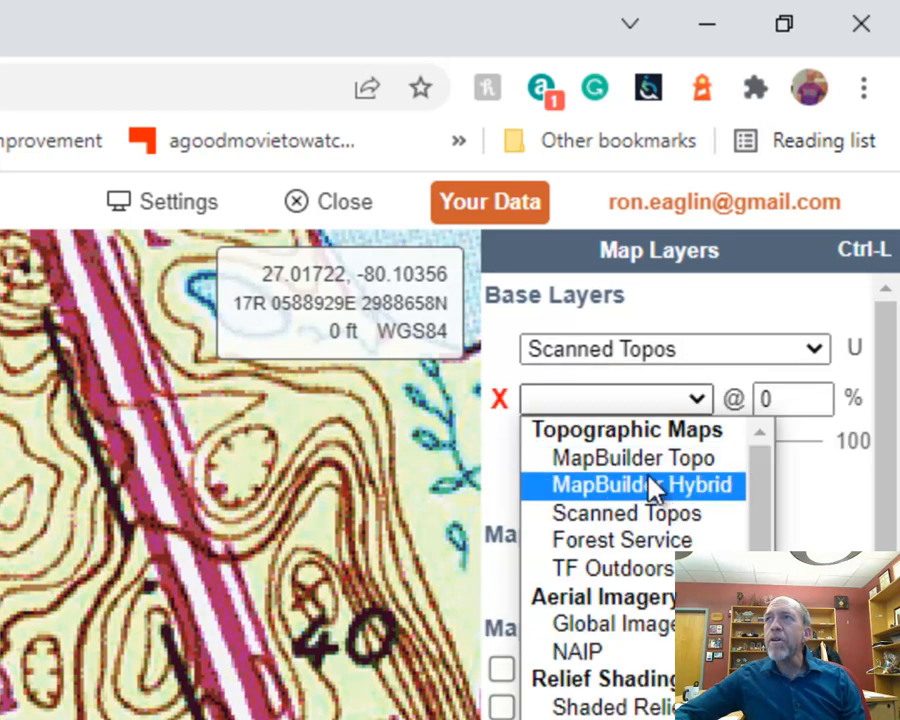
pyautogui.click(634, 459)
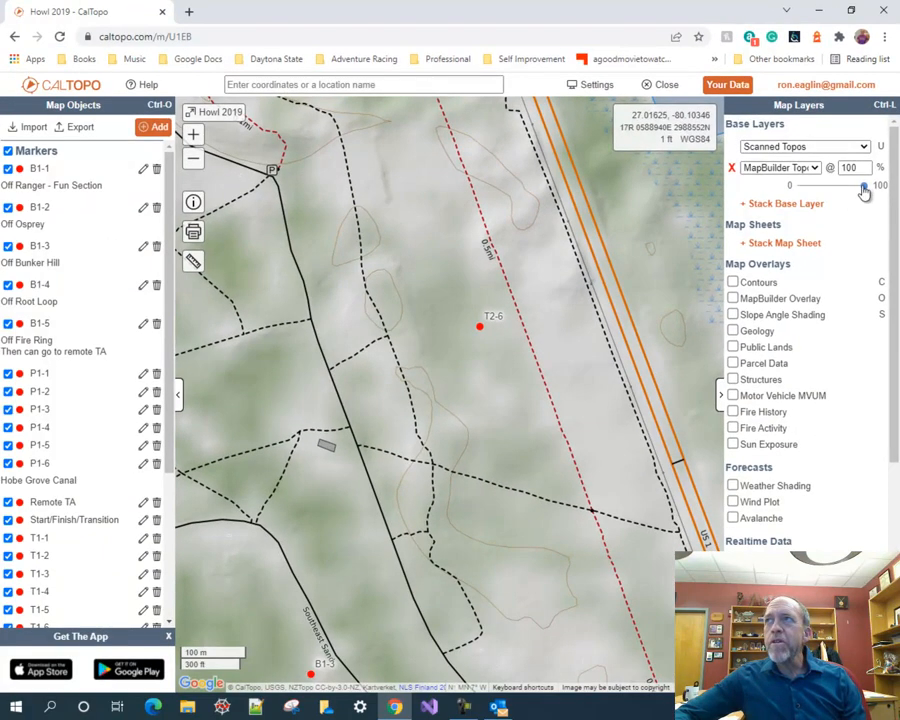
pyautogui.moveTo(864, 192); pyautogui.dragTo(833, 193)
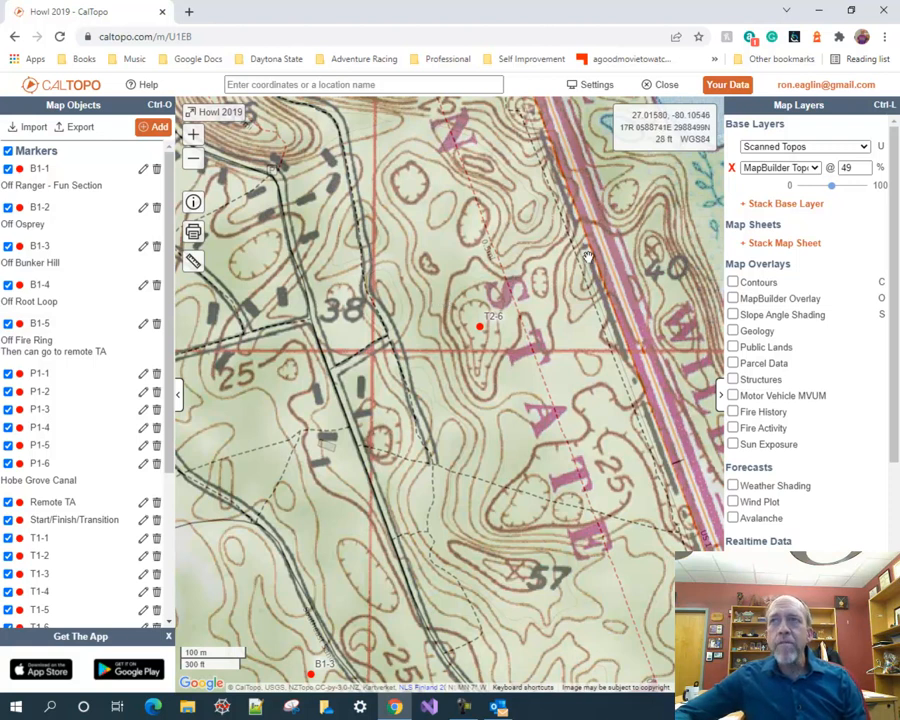
# Remove the stacked MapBuilder Topo layer and make MapBuilder Topo the base layer
pyautogui.click(731, 168)
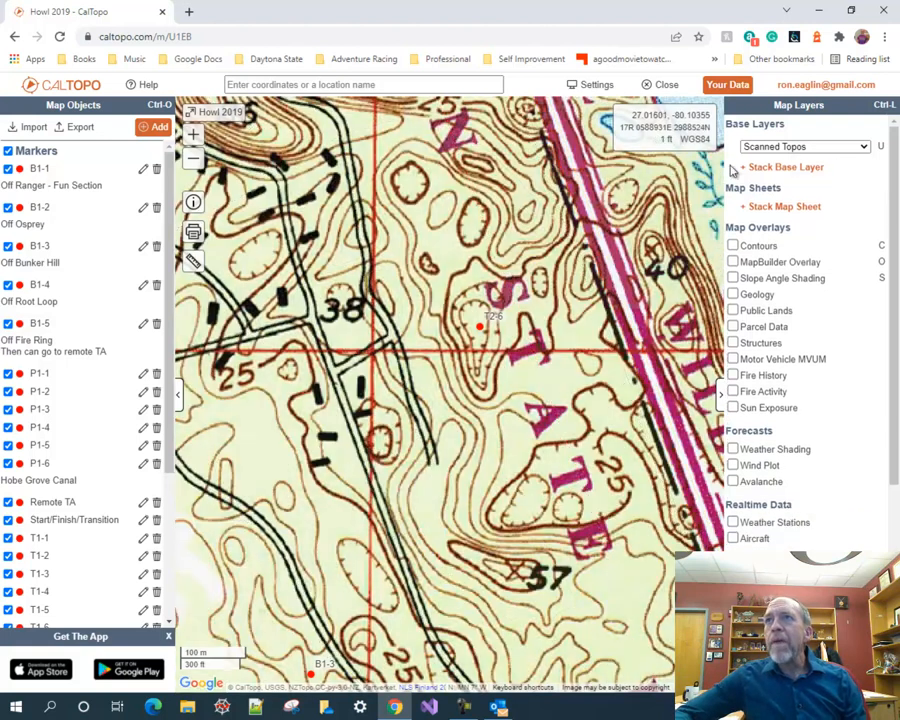
pyautogui.click(862, 148)
pyautogui.click(785, 171)
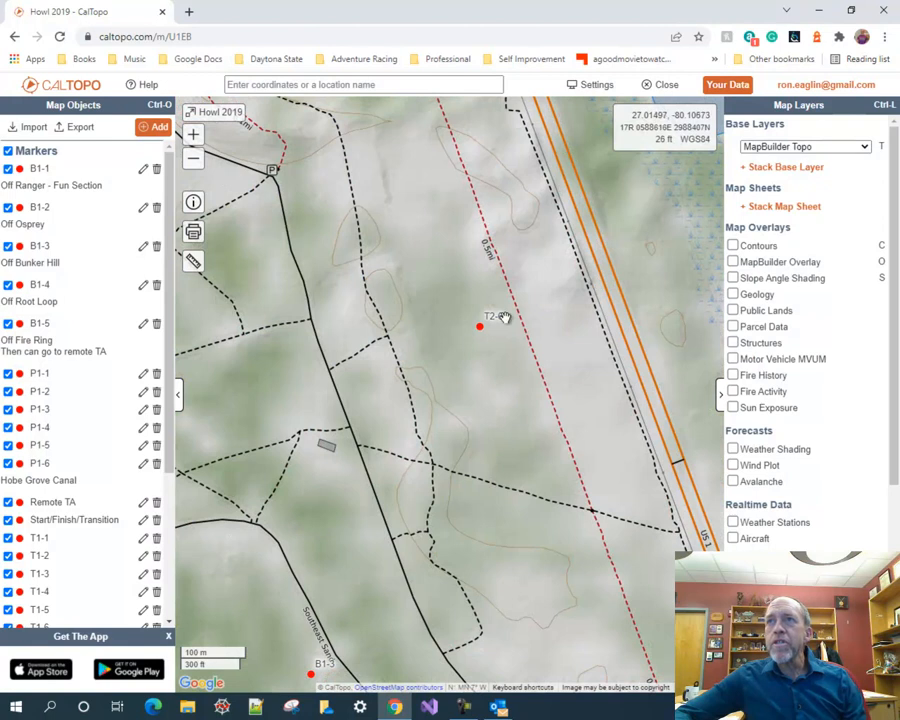
# Turn on the Contours overlay and set its interval to 5 Meter
pyautogui.moveTo(386, 263); pyautogui.dragTo(394, 386)
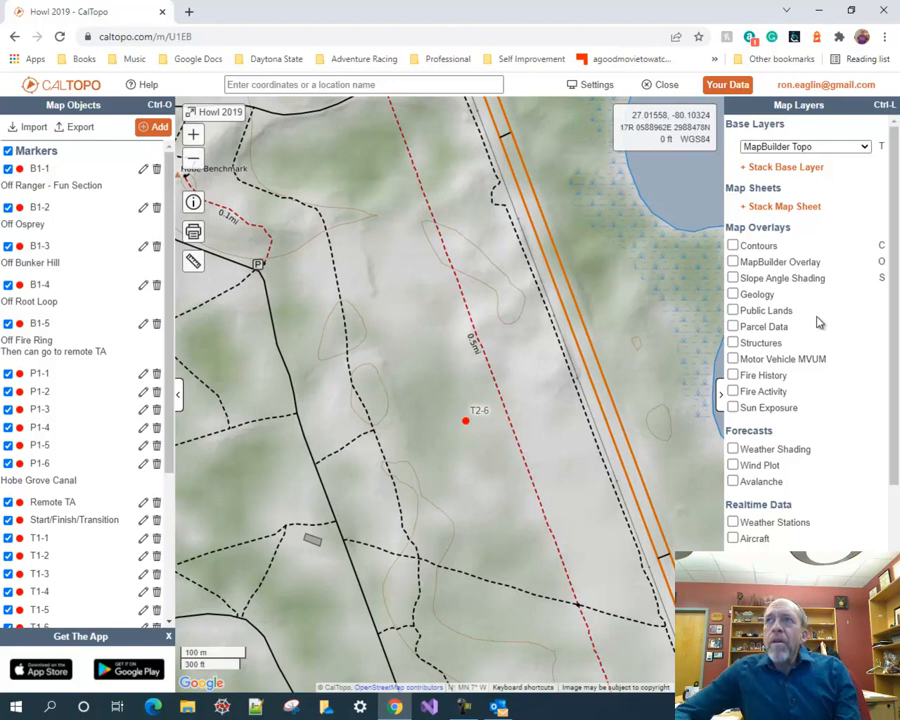
pyautogui.click(734, 247)
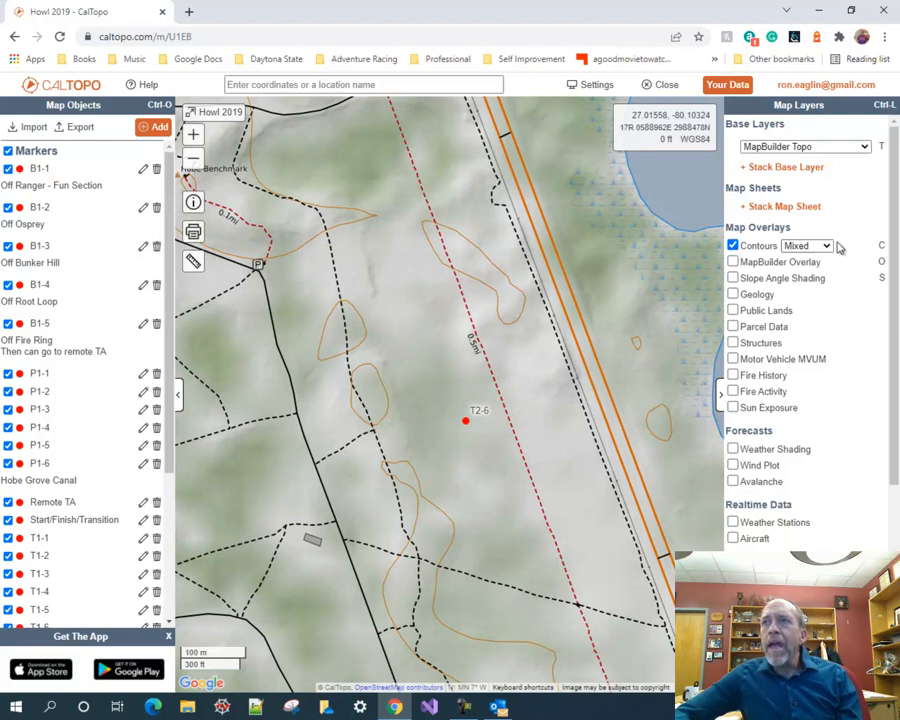
pyautogui.click(826, 246)
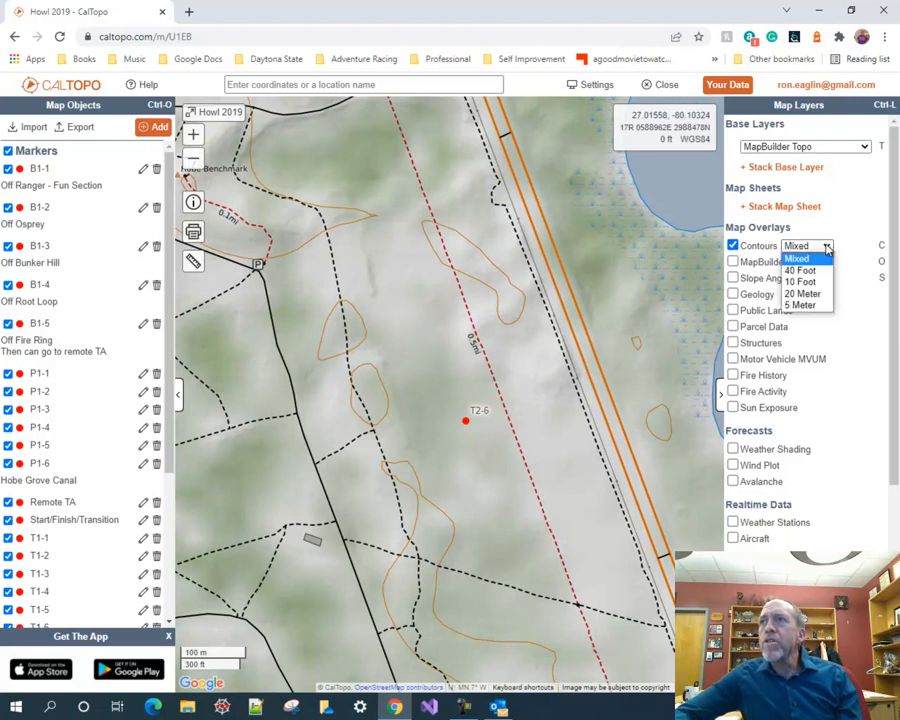
pyautogui.click(805, 305)
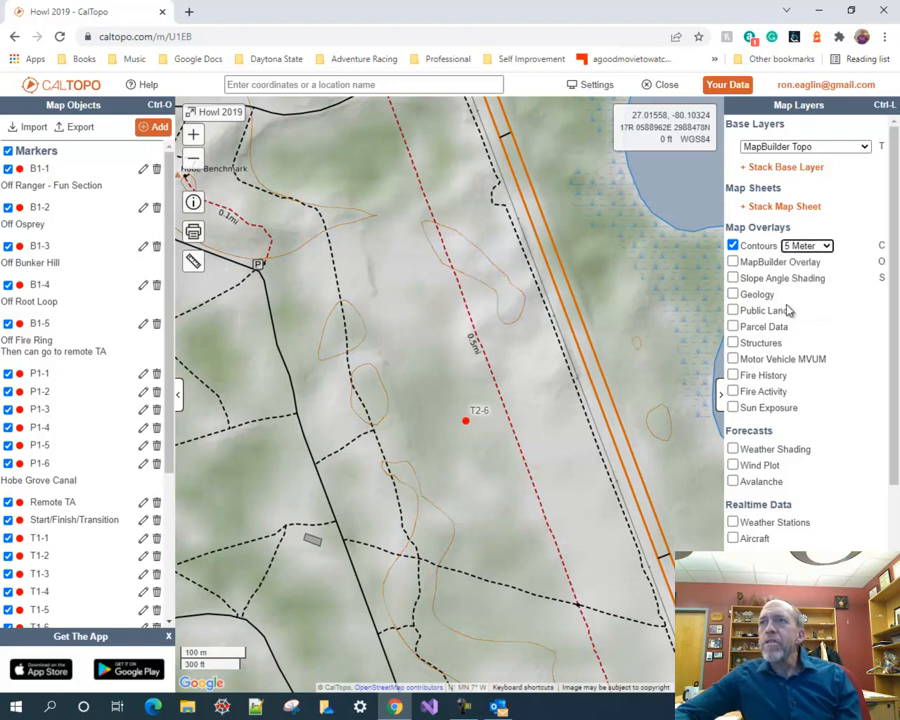
pyautogui.click(810, 245)
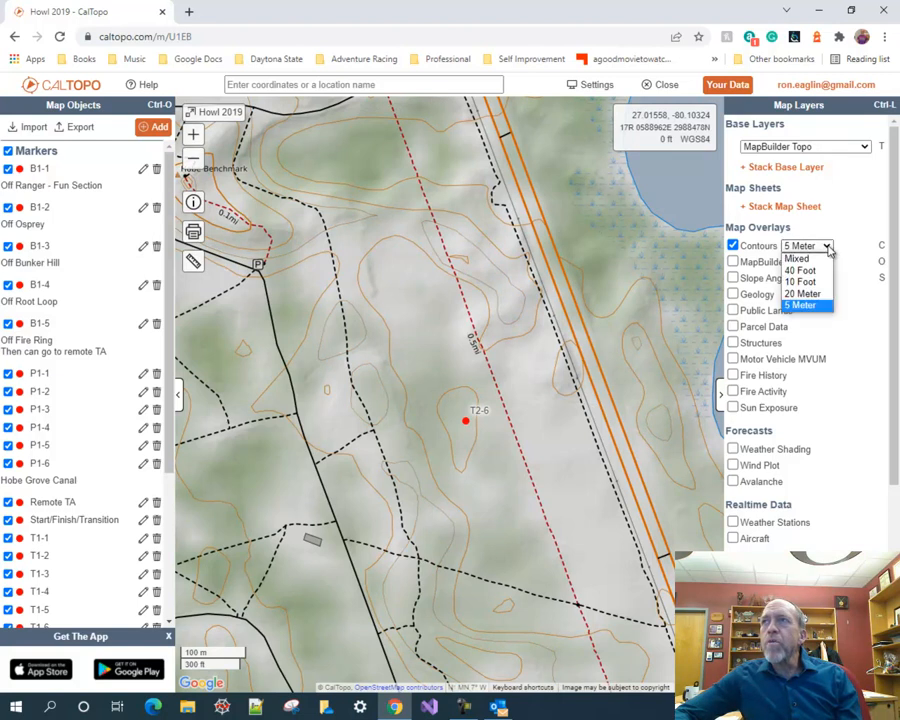
pyautogui.click(807, 306)
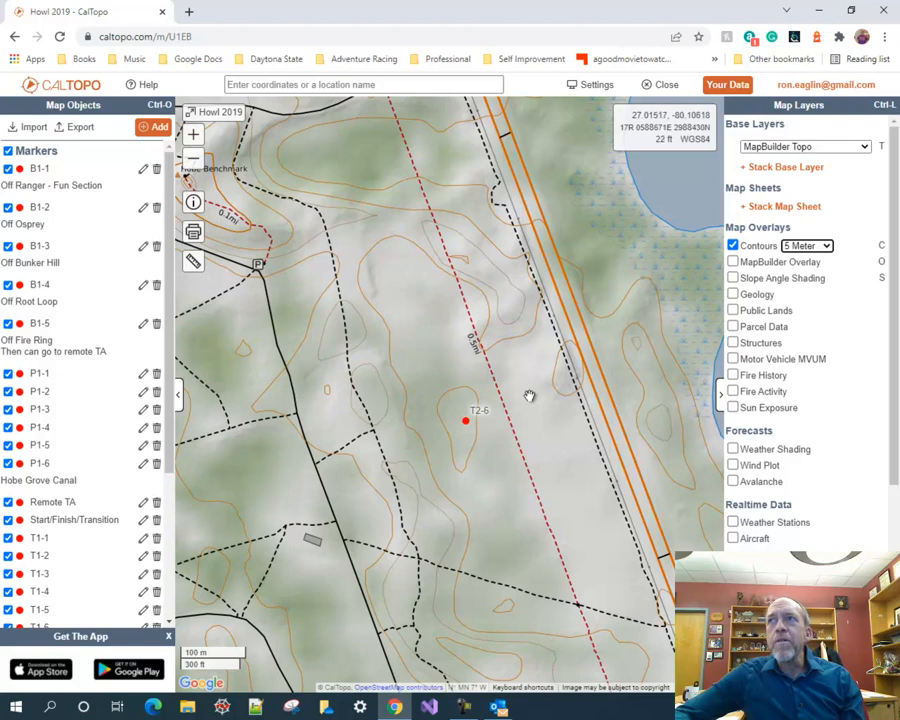
# Turn off the Contours overlay, and add and remove an empty stacked map sheet
pyautogui.click(734, 246)
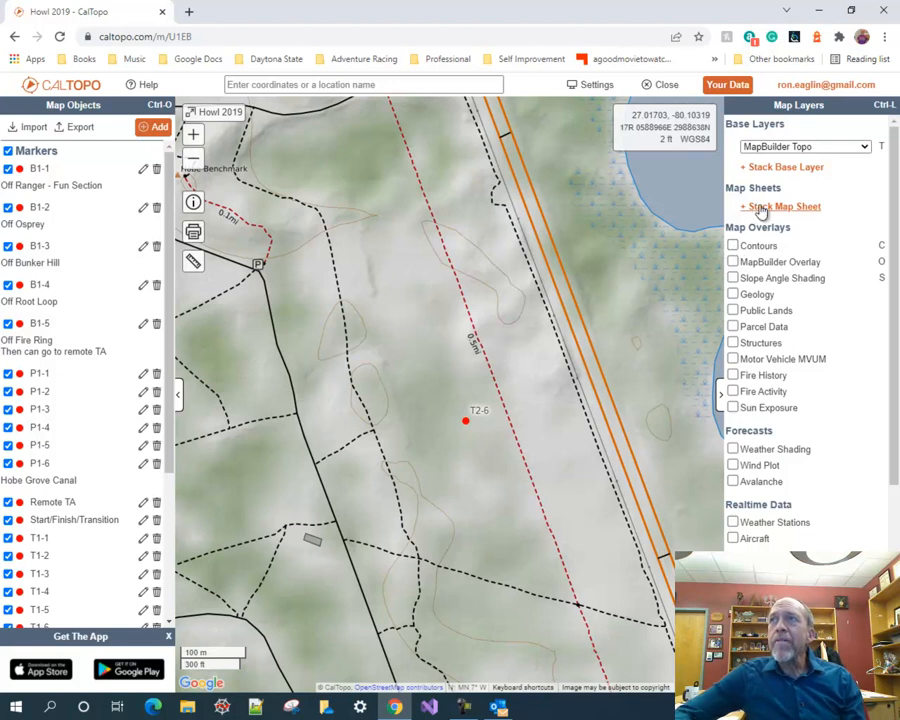
pyautogui.click(762, 207)
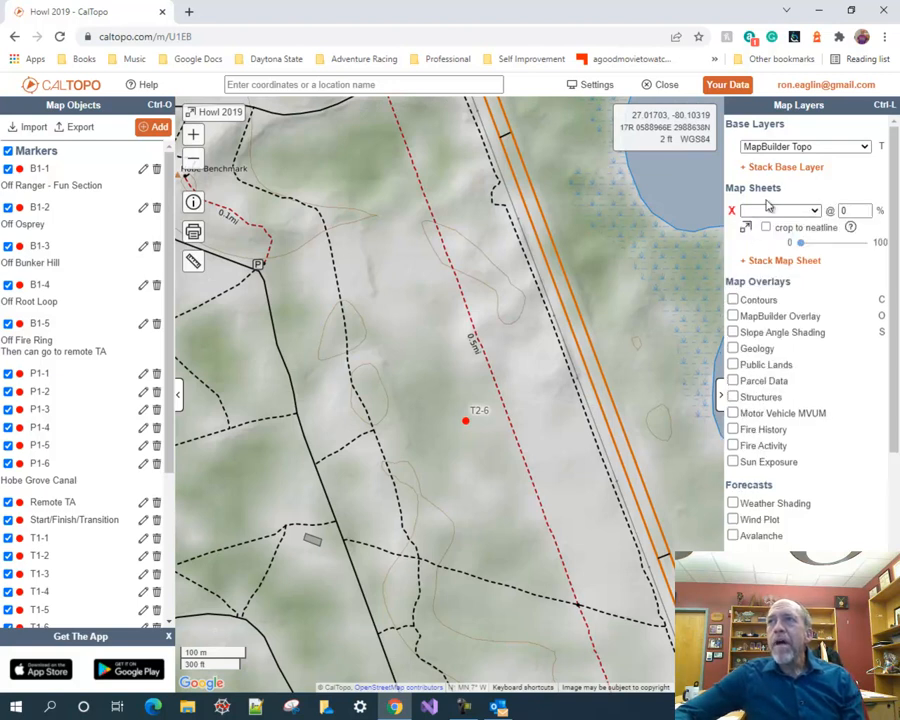
pyautogui.click(732, 212)
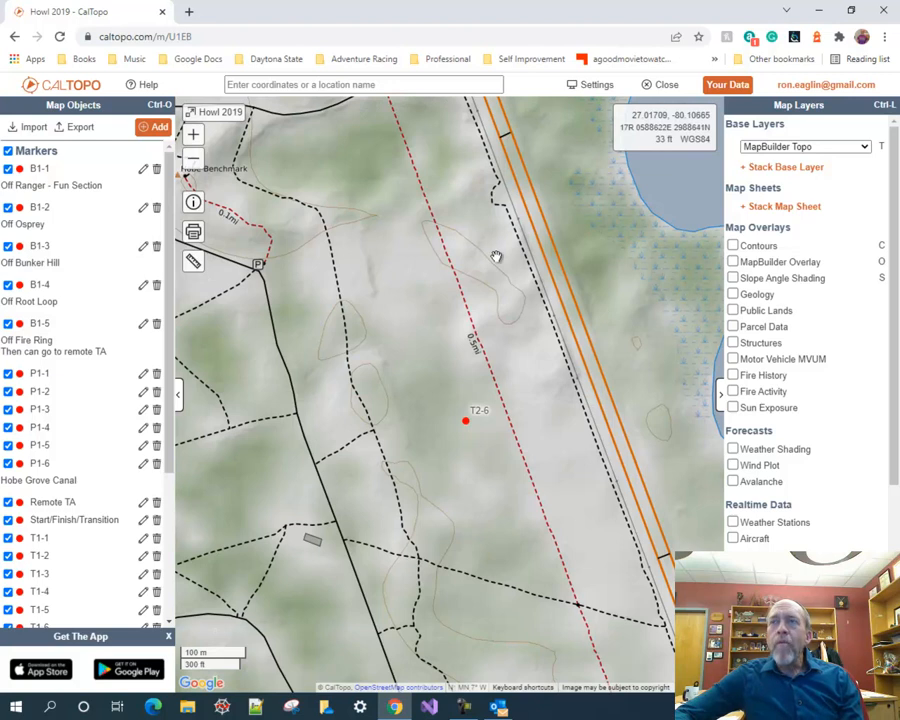
# Draw a trail-snapped line about 1.91 km long from the junction near T2-3, south past T2-6, and back north to the road above Hobe Benchmark
pyautogui.moveTo(488, 257); pyautogui.dragTo(493, 318)
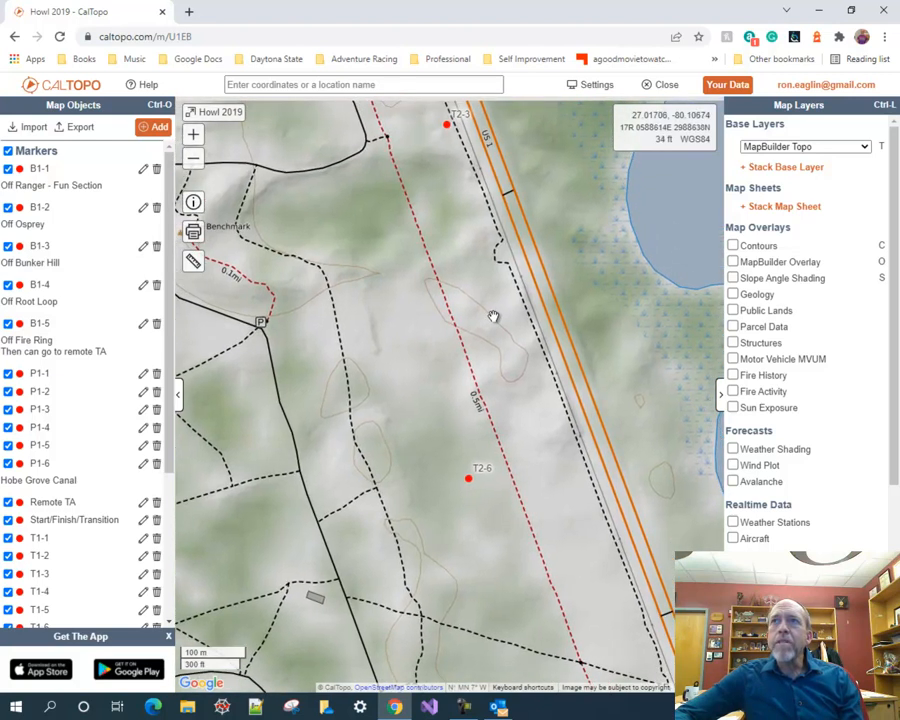
pyautogui.scroll(-1, 493, 318)
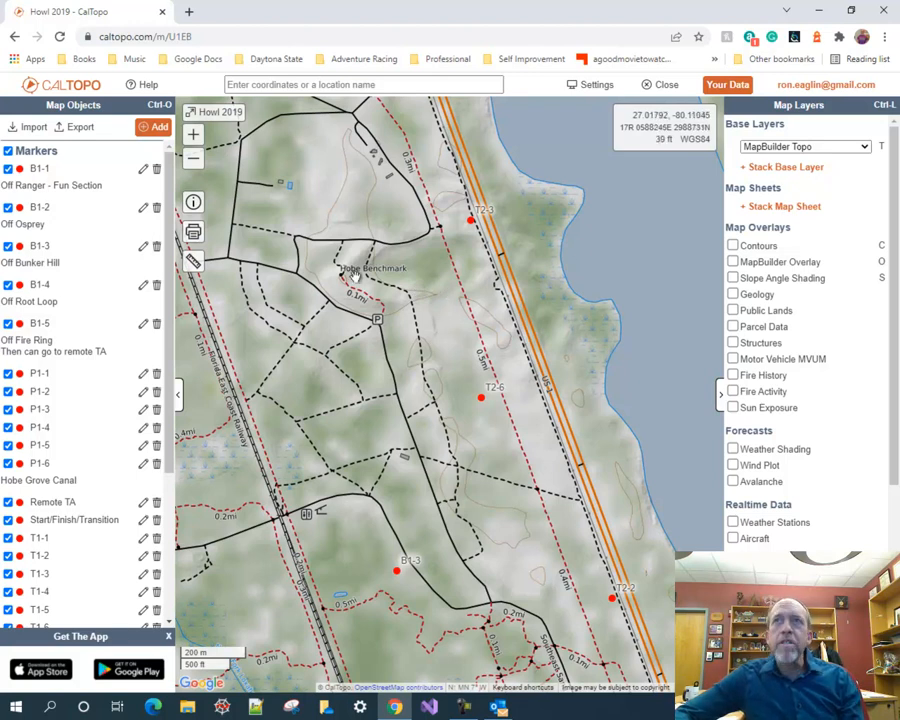
pyautogui.click(152, 130)
pyautogui.click(166, 192)
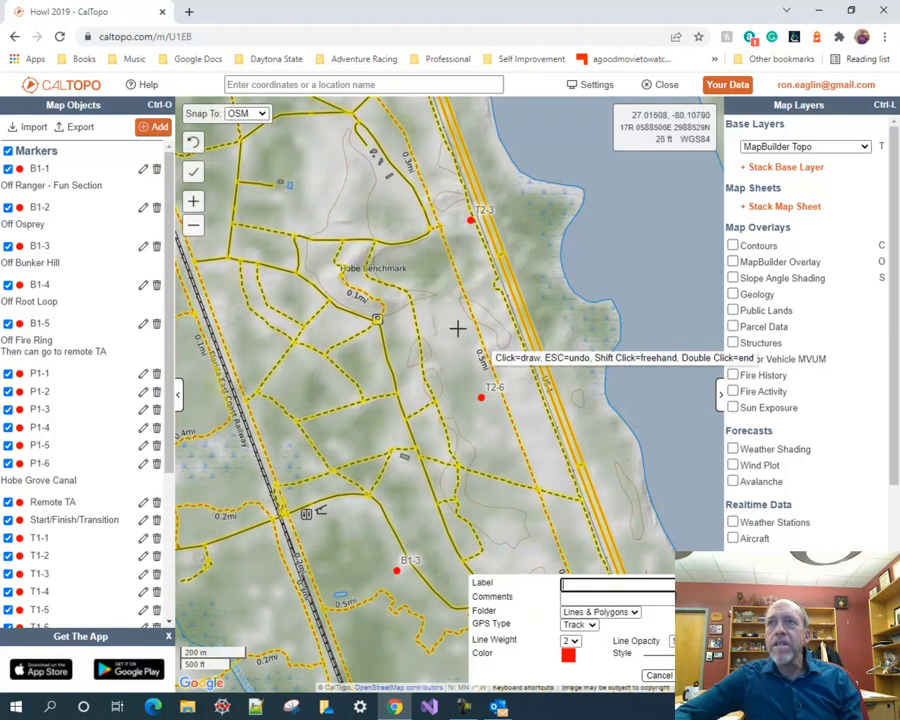
pyautogui.click(440, 234)
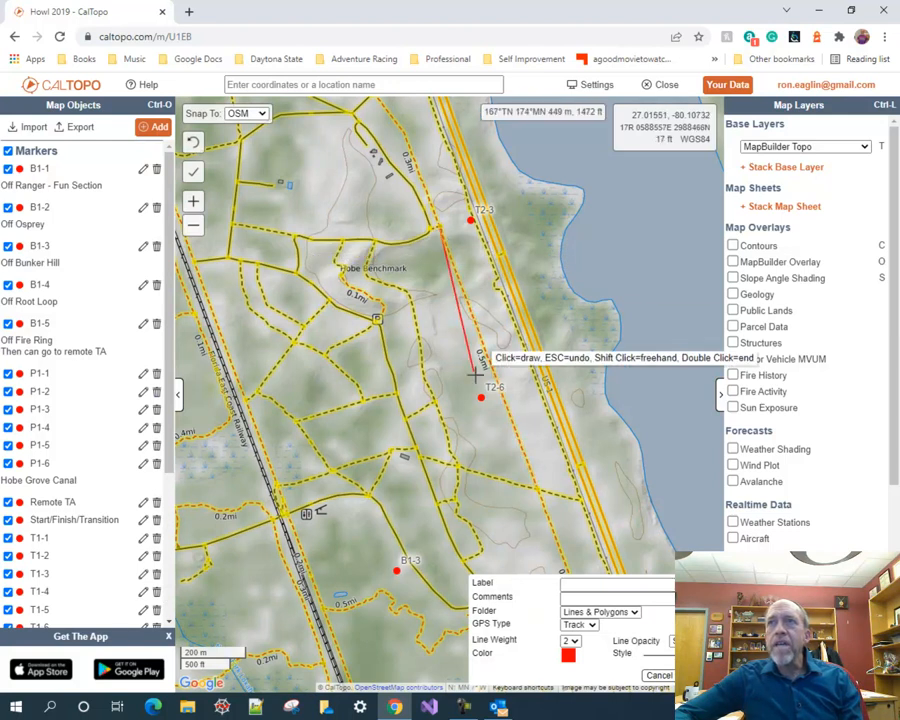
pyautogui.click(538, 491)
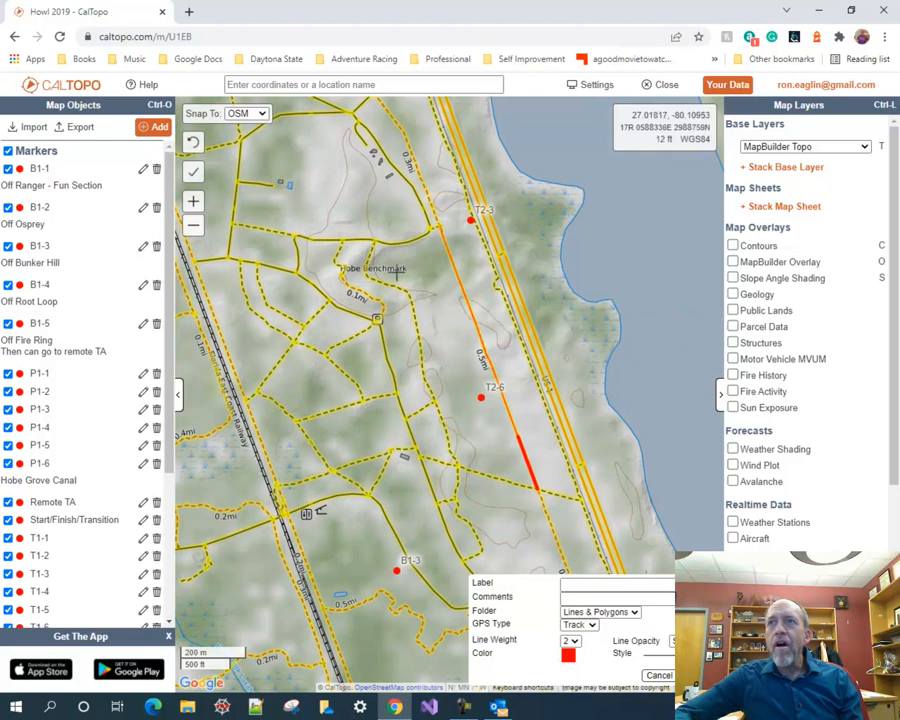
pyautogui.click(455, 464)
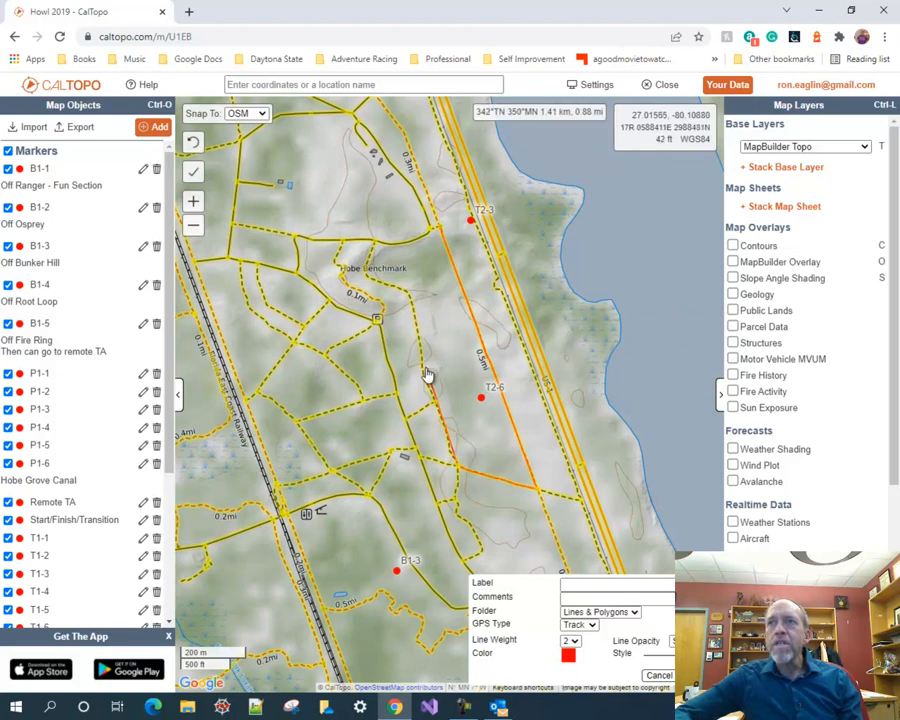
pyautogui.click(424, 379)
pyautogui.click(410, 298)
pyautogui.click(381, 287)
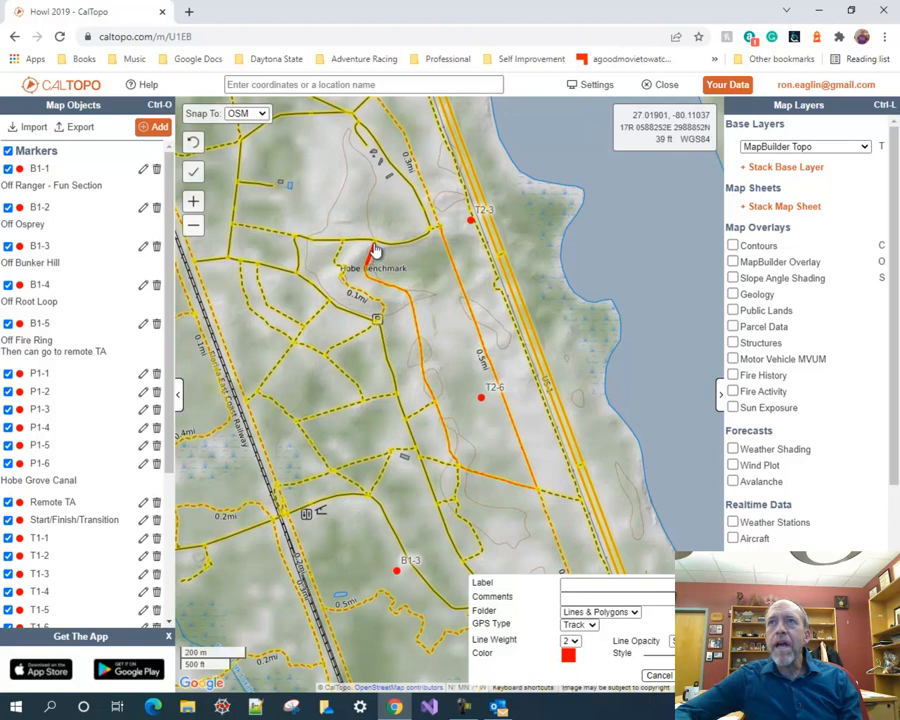
pyautogui.press('Escape')
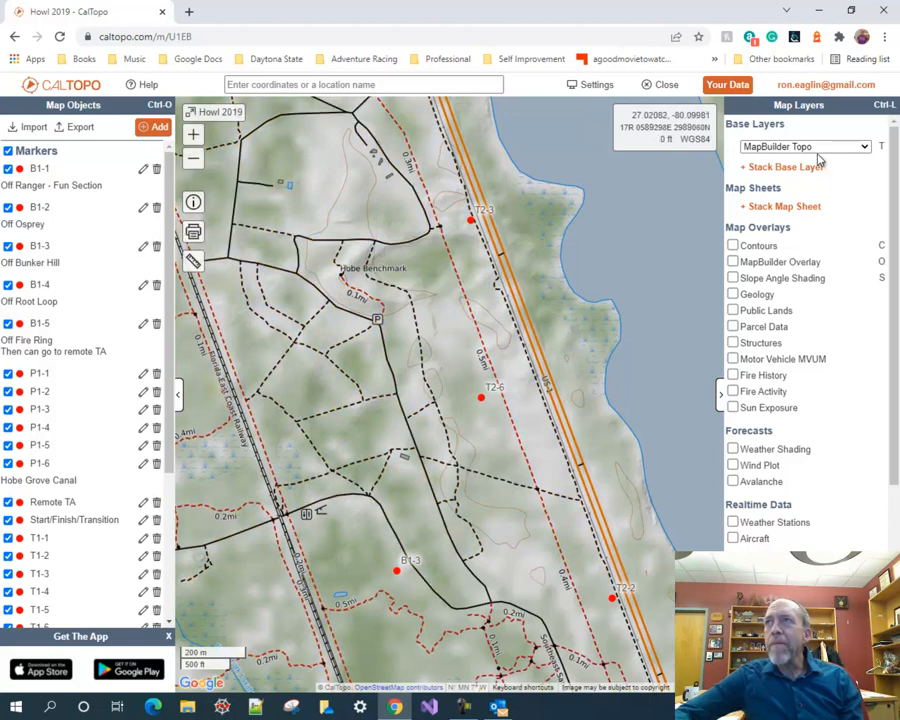
# Switch the base layer under the drawn line to Scanned Topos
pyautogui.click(864, 146)
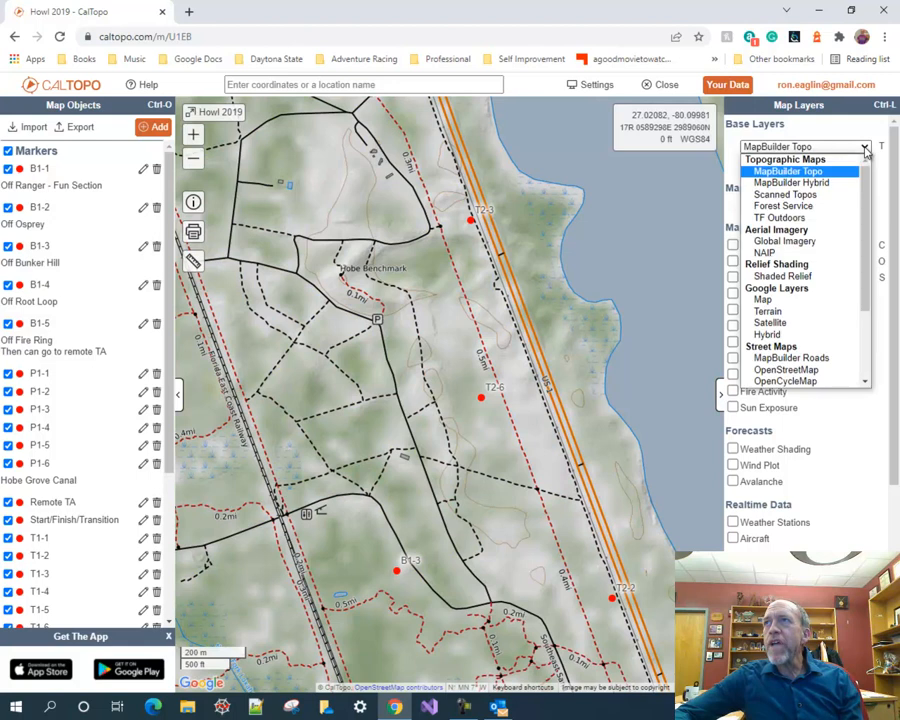
pyautogui.click(785, 194)
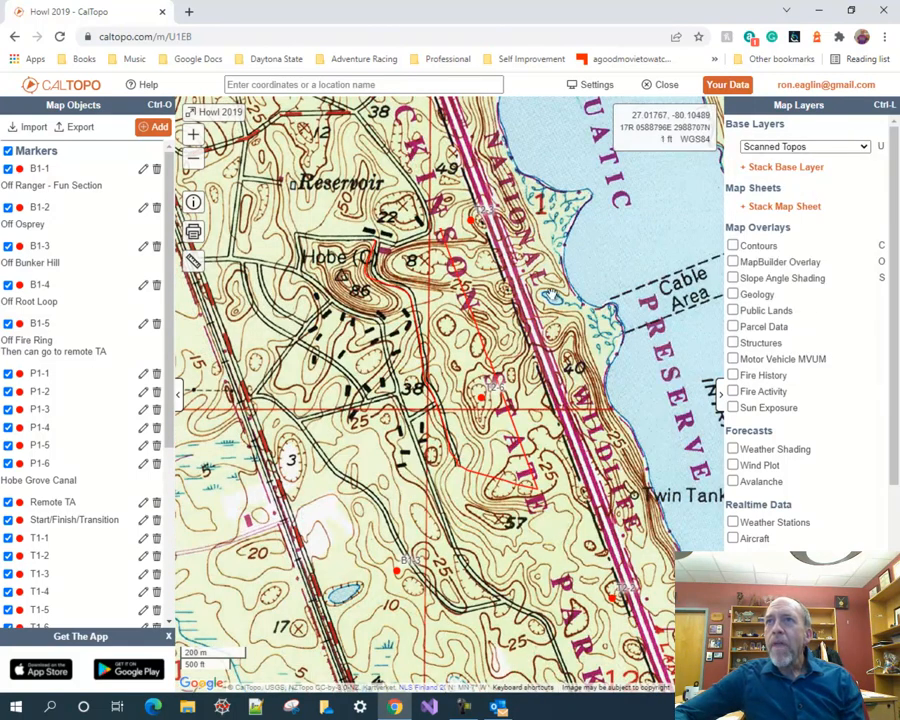
# Edit the unnamed trail line and set its color to black
pyautogui.click(465, 290)
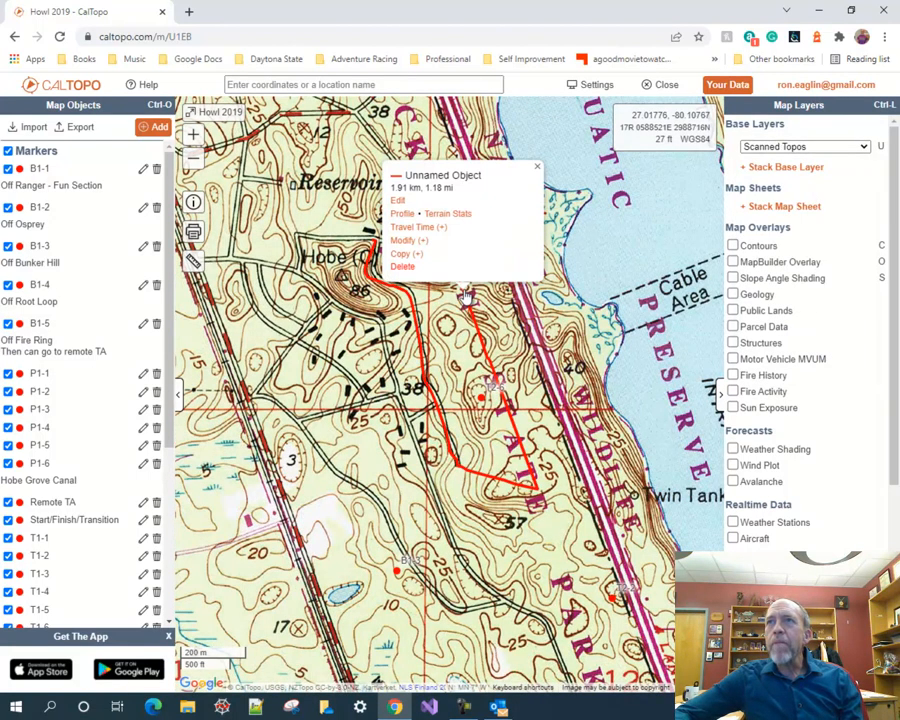
pyautogui.click(397, 200)
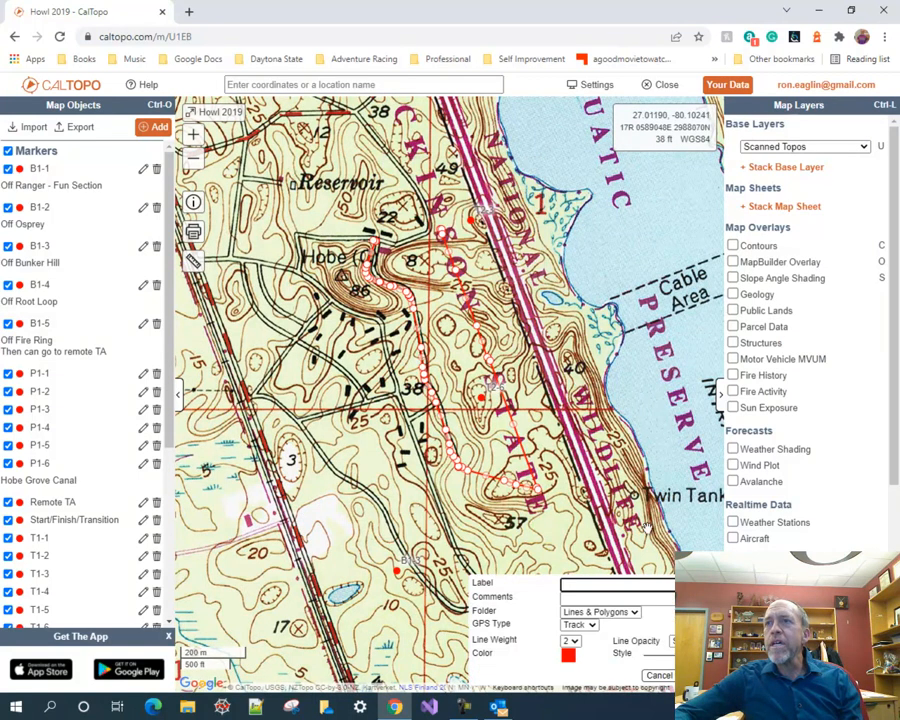
pyautogui.click(568, 655)
pyautogui.click(335, 311)
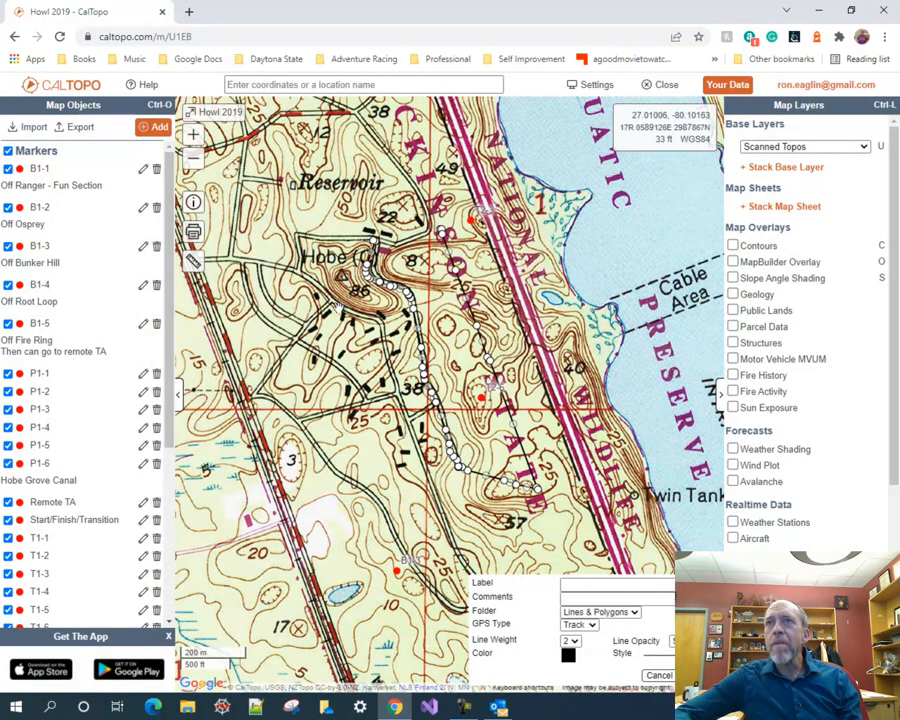
# Set the unnamed line's style to the basic pattern of smaller round dots and check it against the scanned topo
pyautogui.click(688, 641)
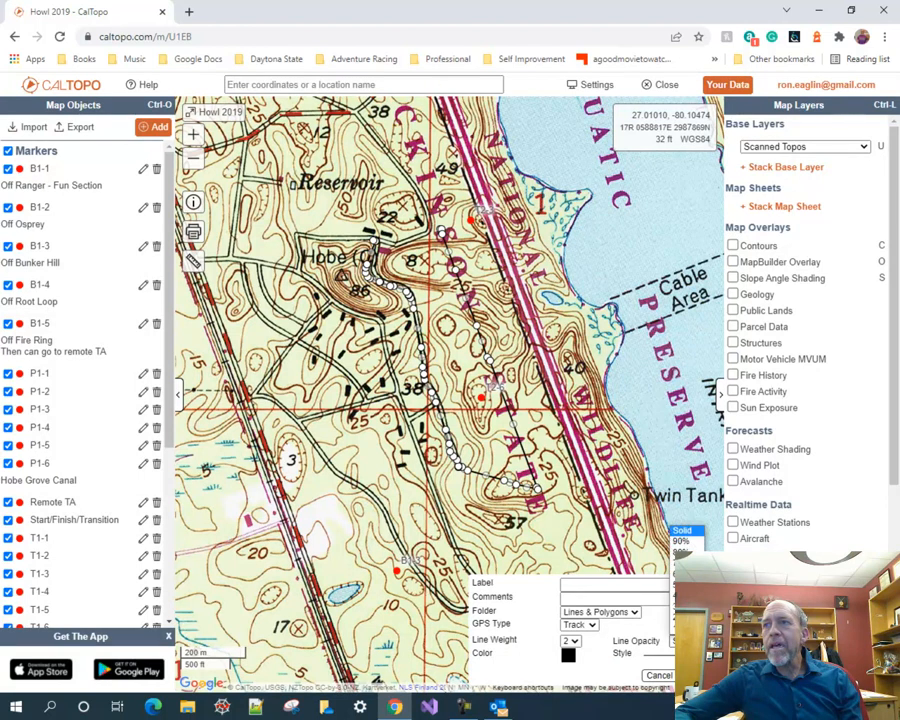
pyautogui.click(688, 641)
pyautogui.click(688, 654)
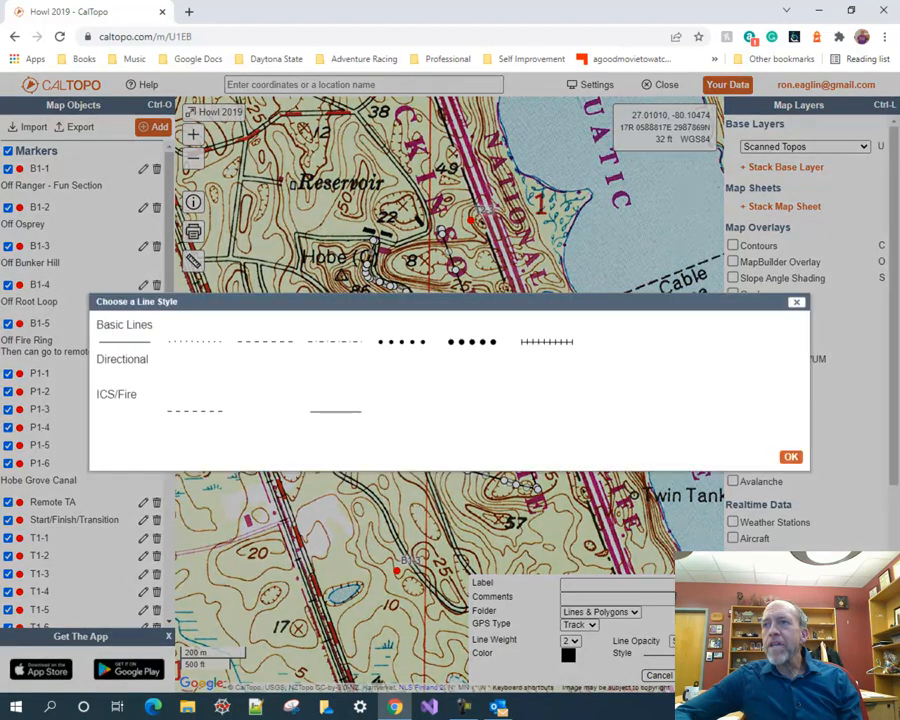
pyautogui.click(423, 344)
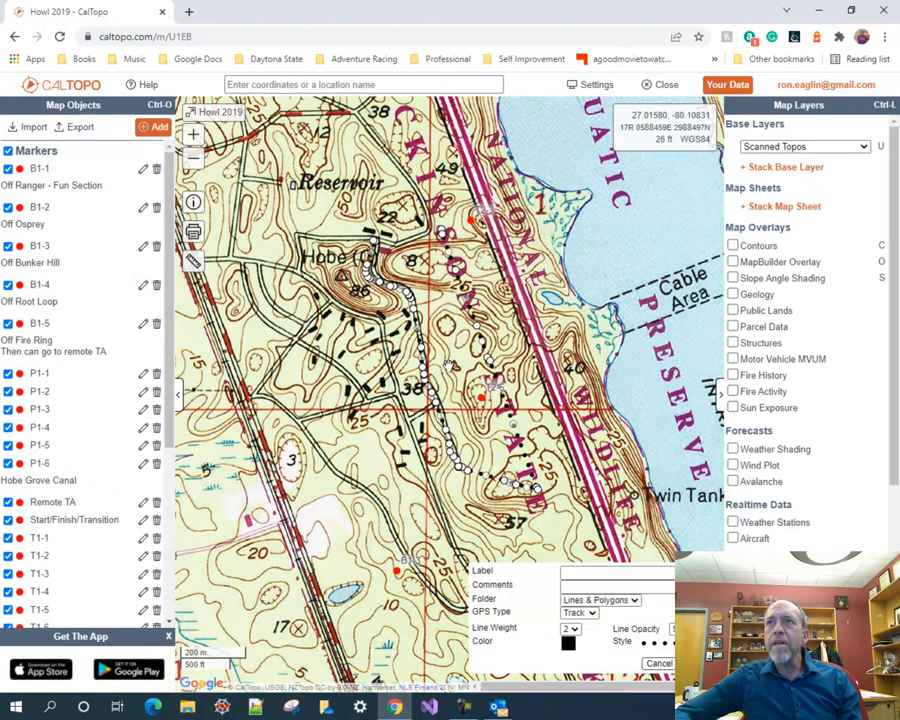
pyautogui.scroll(3, 531, 407)
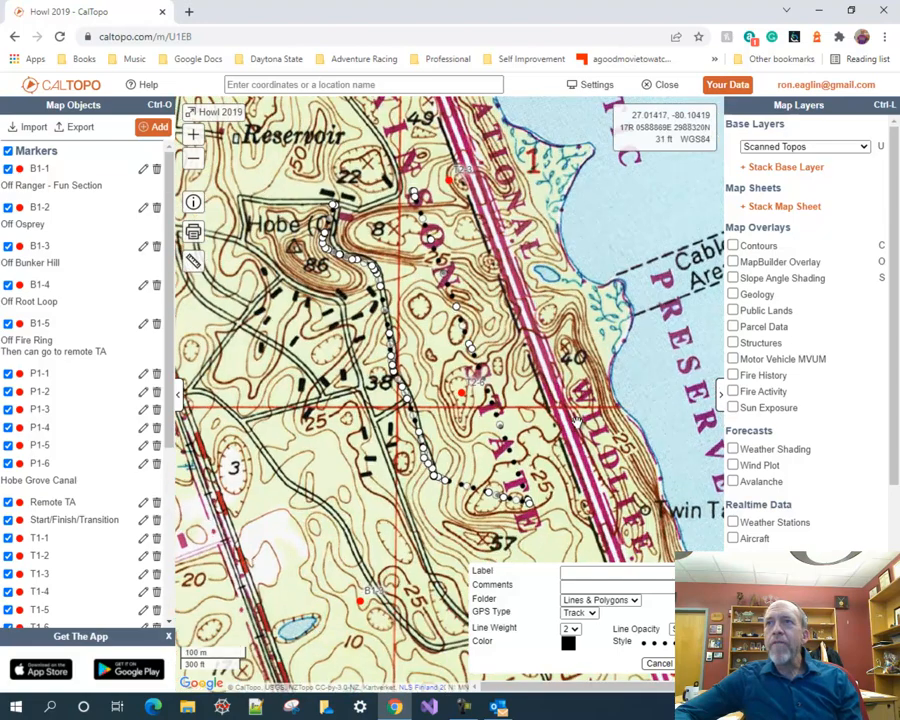
pyautogui.scroll(-1, 522, 348)
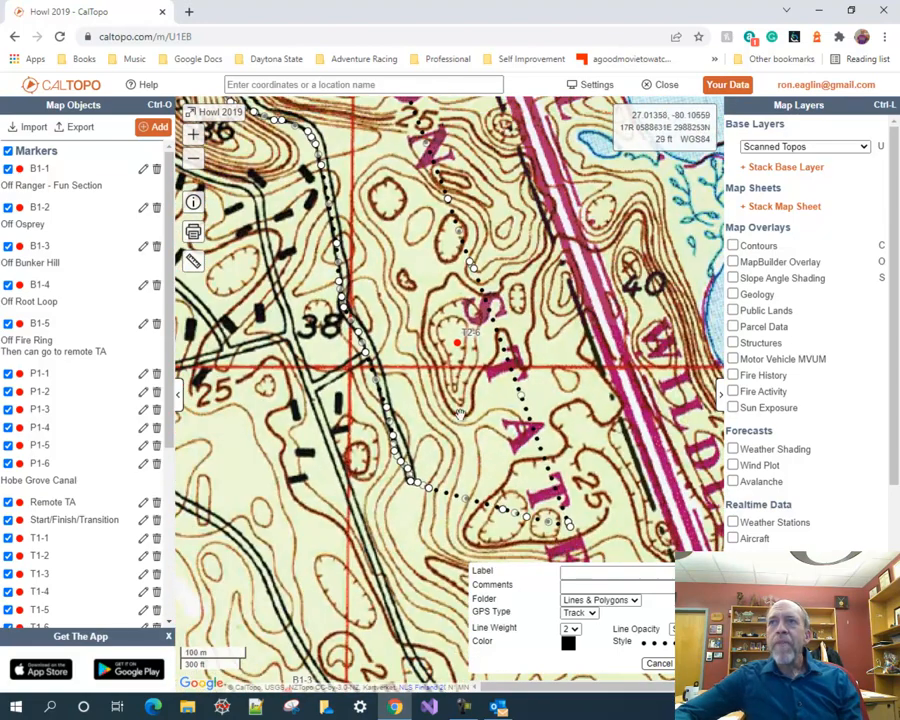
pyautogui.scroll(-1, 522, 348)
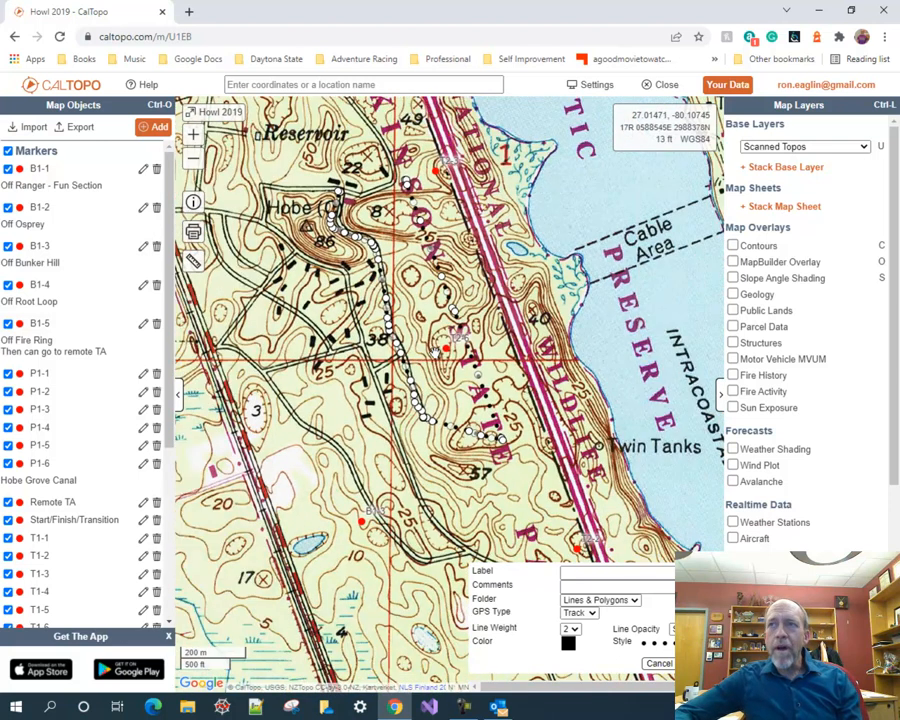
# Set the line's color to blue and its style to the basic solid line, and save the changes
pyautogui.click(567, 645)
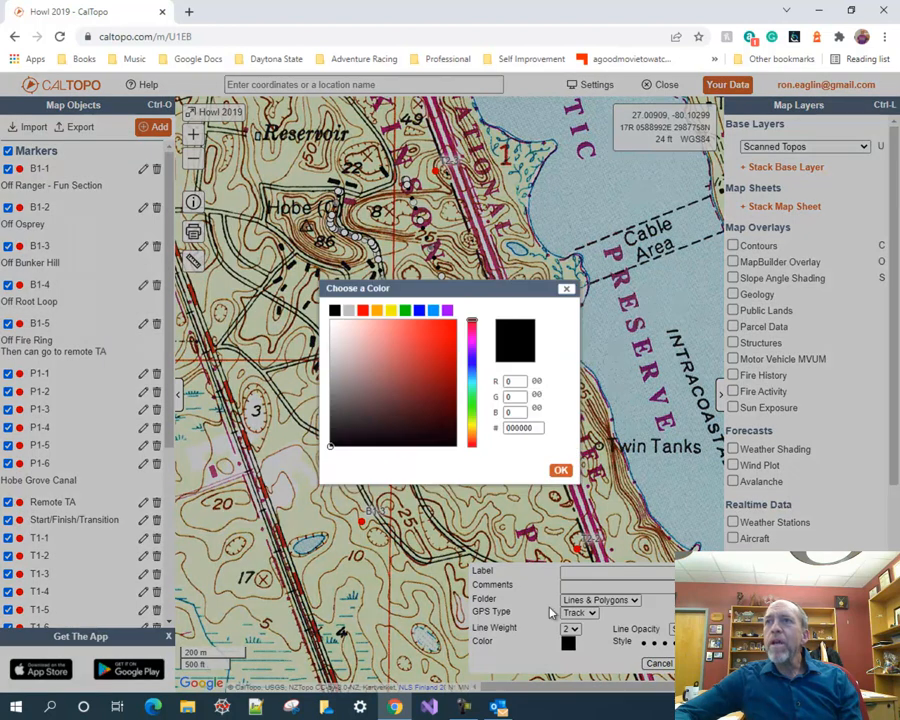
pyautogui.click(419, 311)
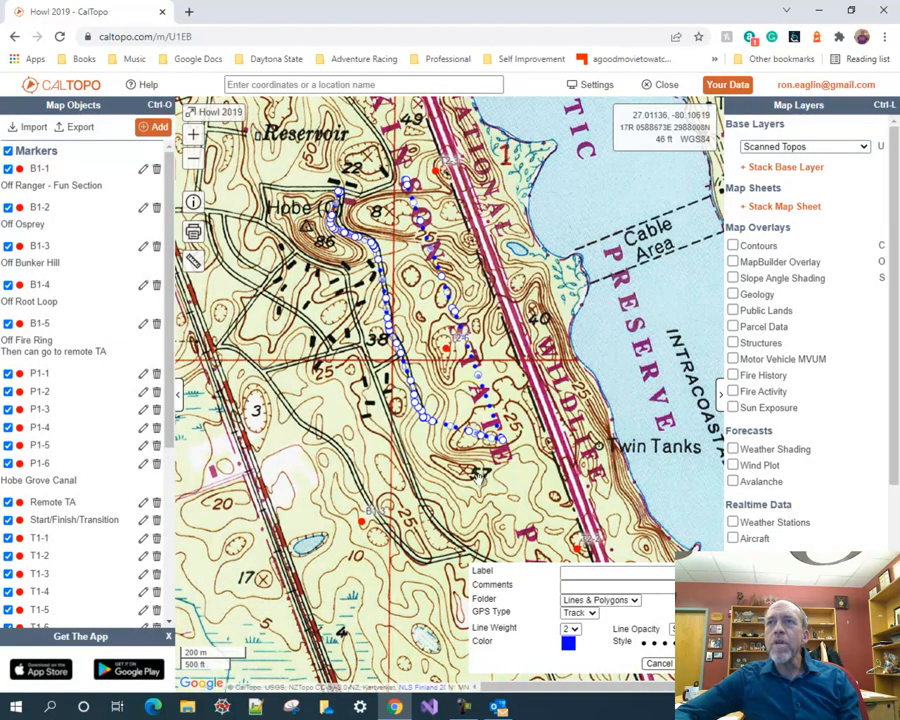
pyautogui.click(656, 645)
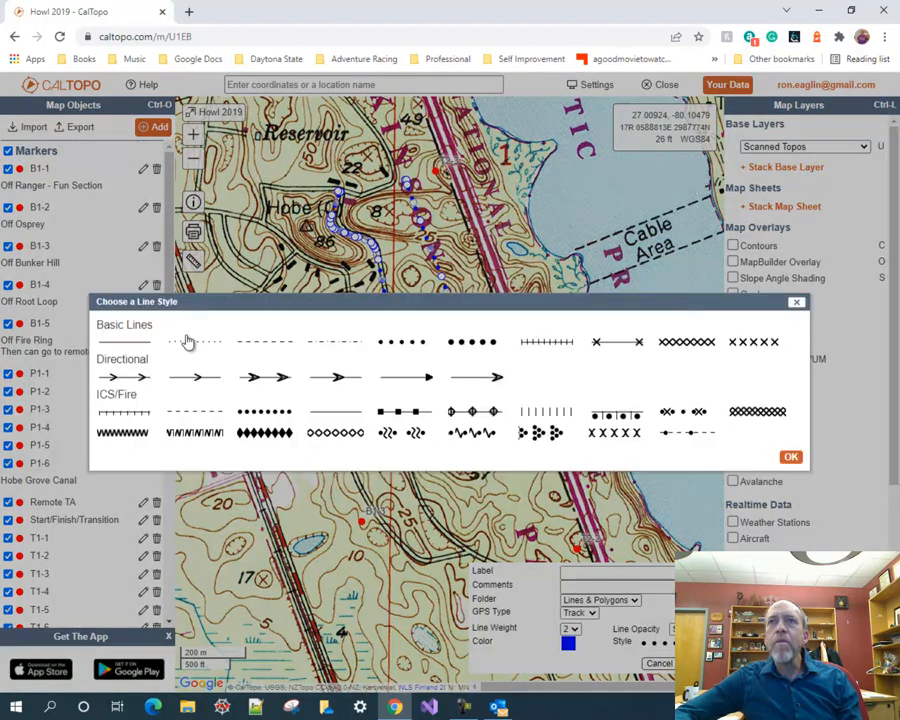
pyautogui.click(128, 342)
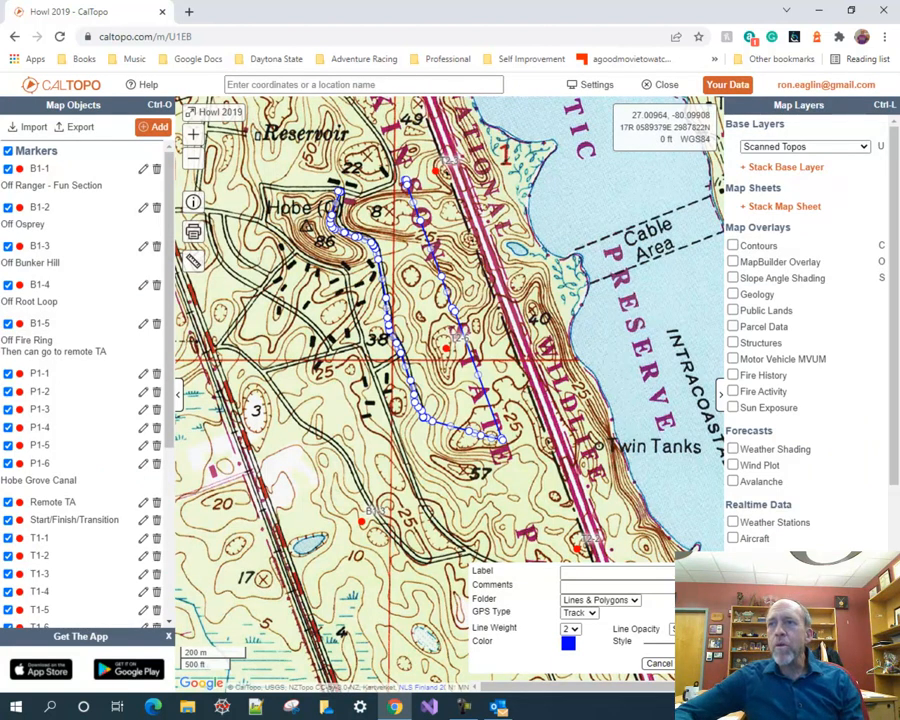
pyautogui.click(690, 663)
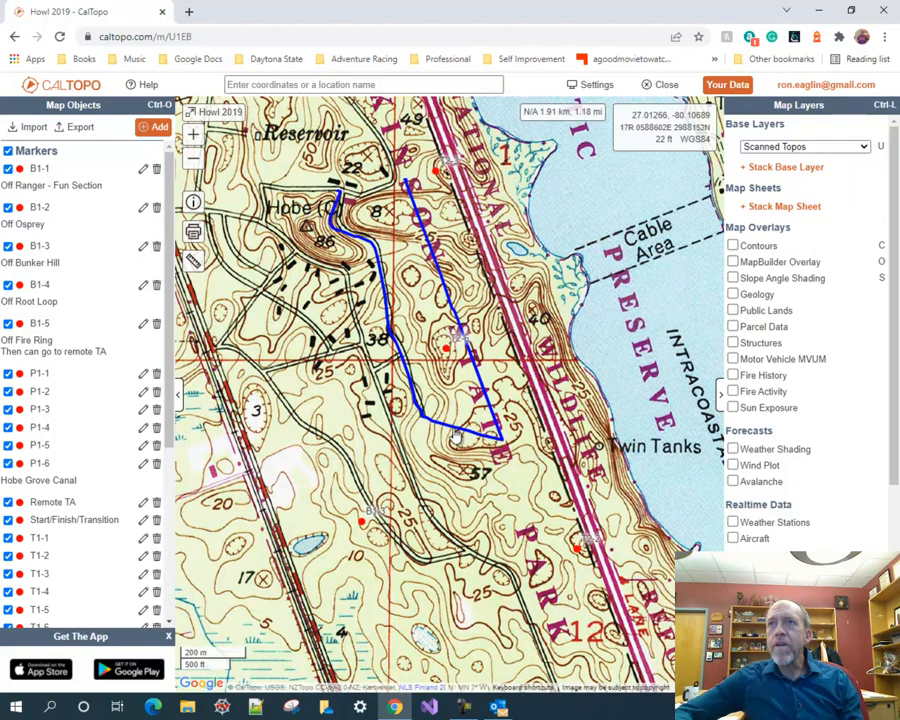
# Edit the blue unnamed line again, set its line weight to 4, and save it
pyautogui.click(456, 435)
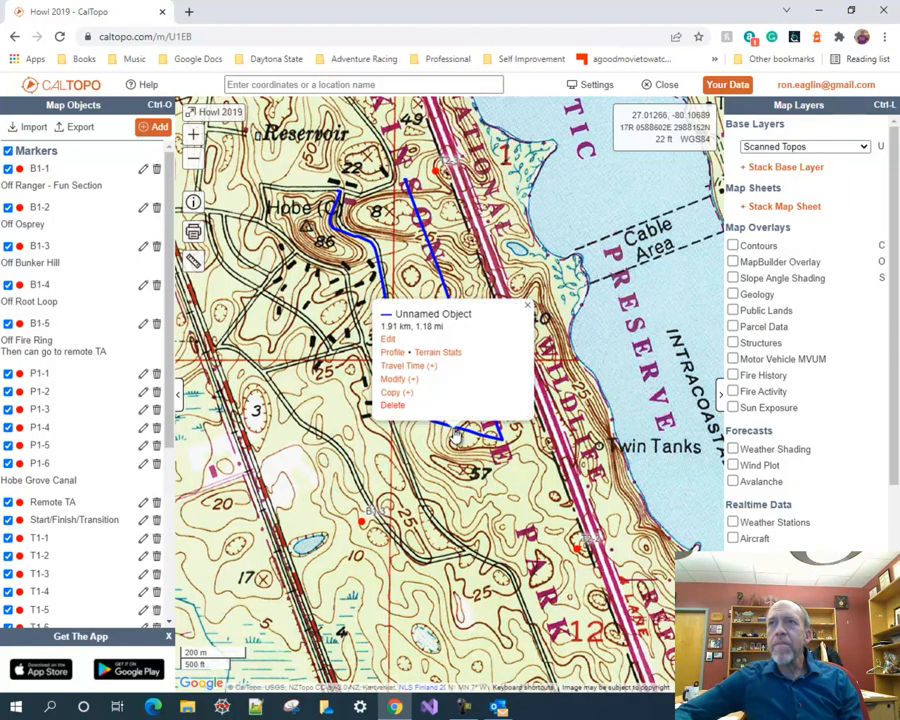
pyautogui.click(388, 340)
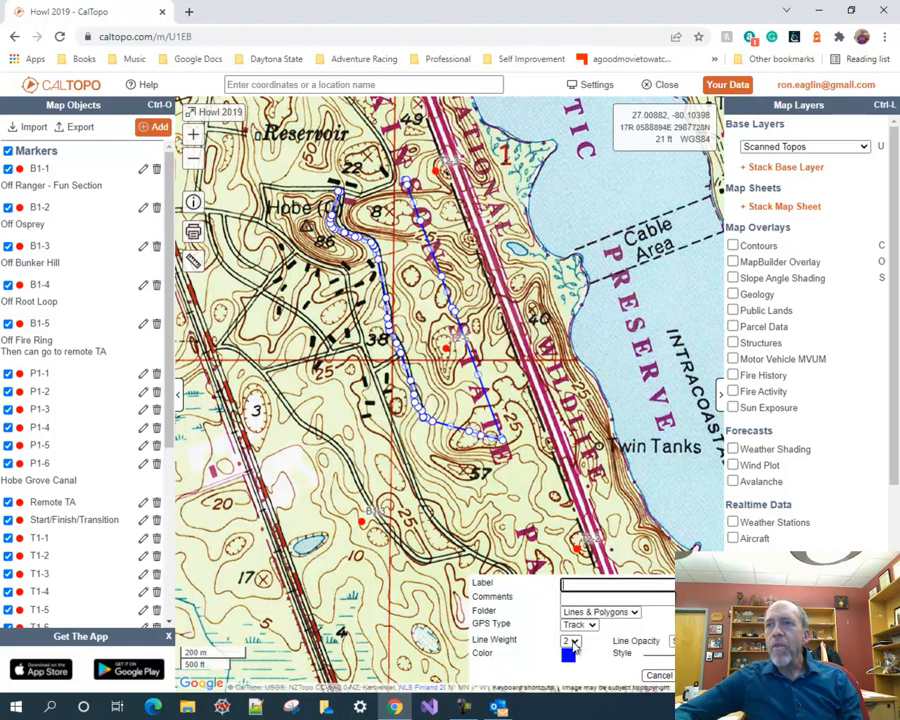
pyautogui.click(575, 641)
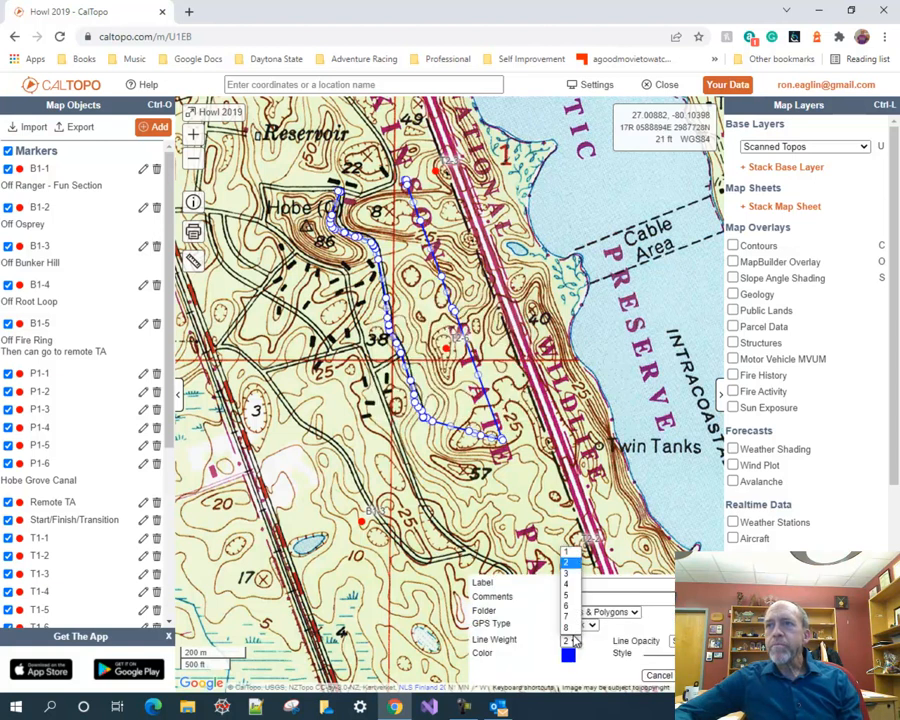
pyautogui.click(567, 585)
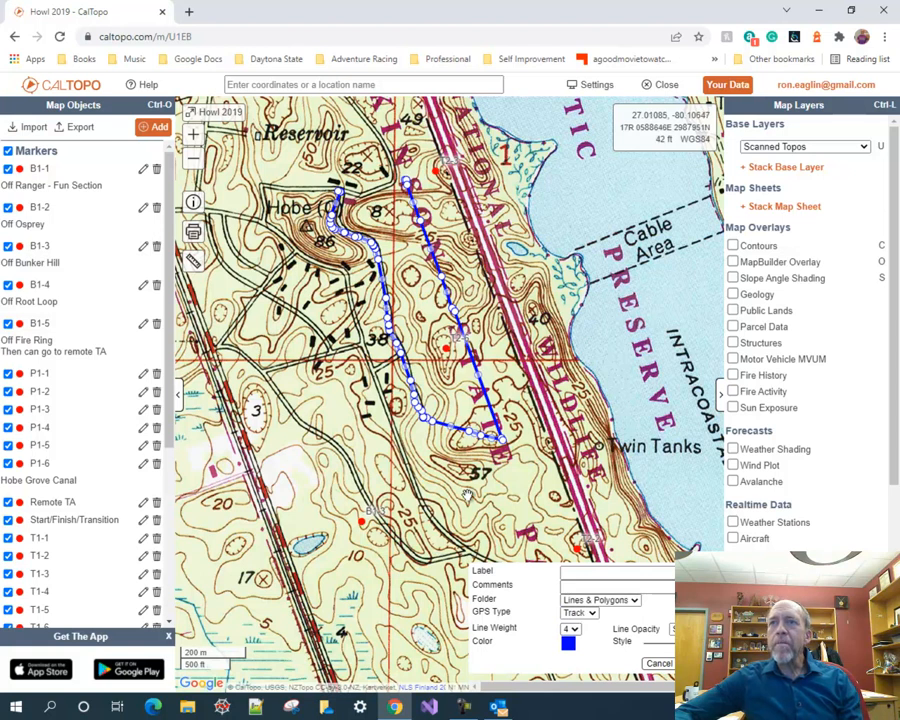
pyautogui.click(695, 664)
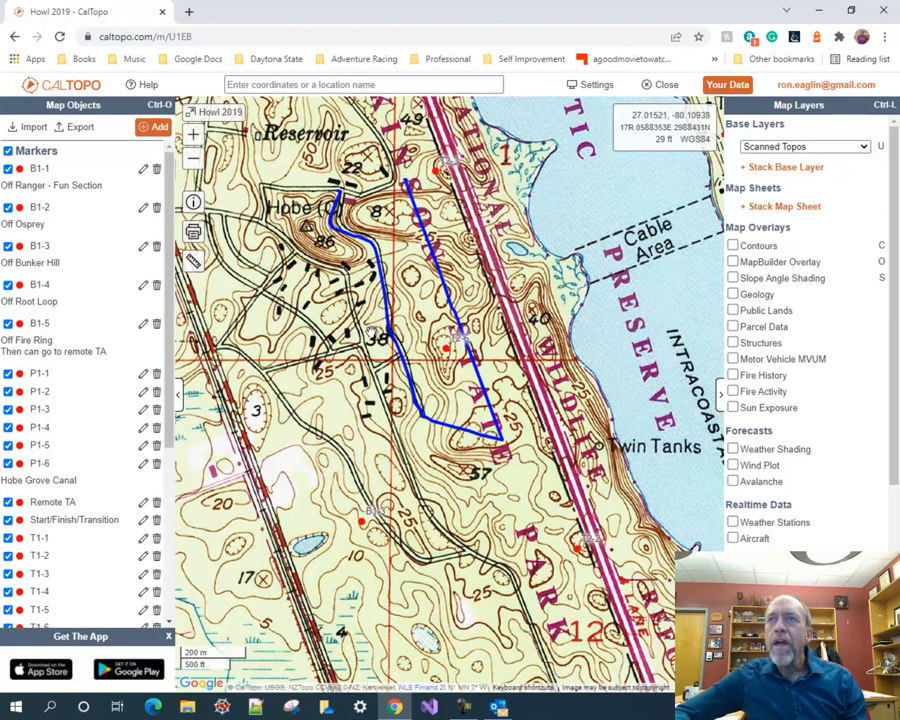
# Split the blue line at 27.01296, -80.10787, the bend where it leaves the road southwest of T2-6
pyautogui.scroll(1, 375, 312)
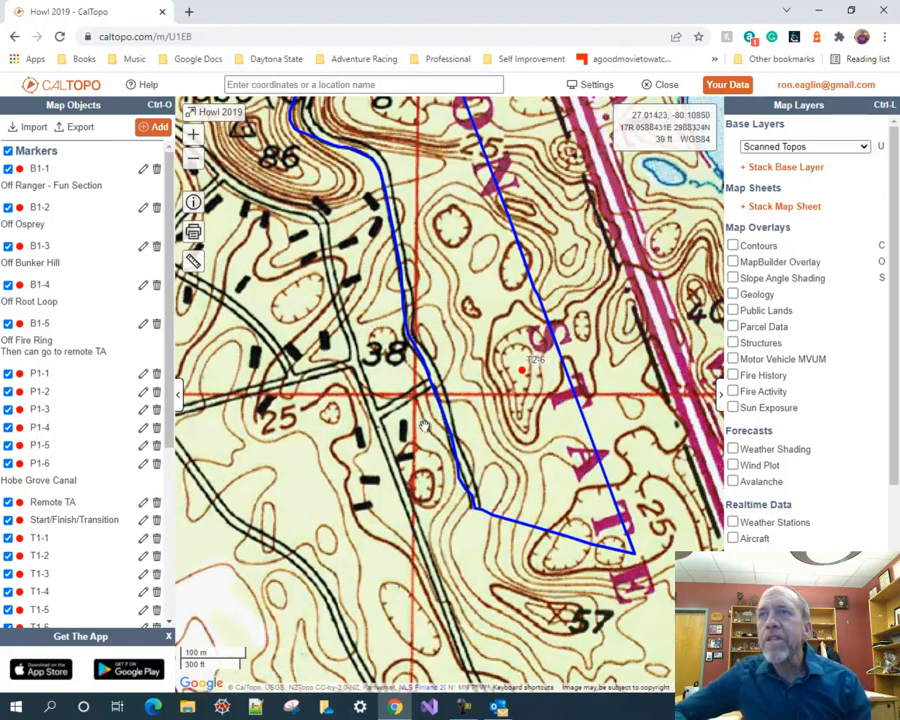
pyautogui.moveTo(337, 189); pyautogui.dragTo(420, 356)
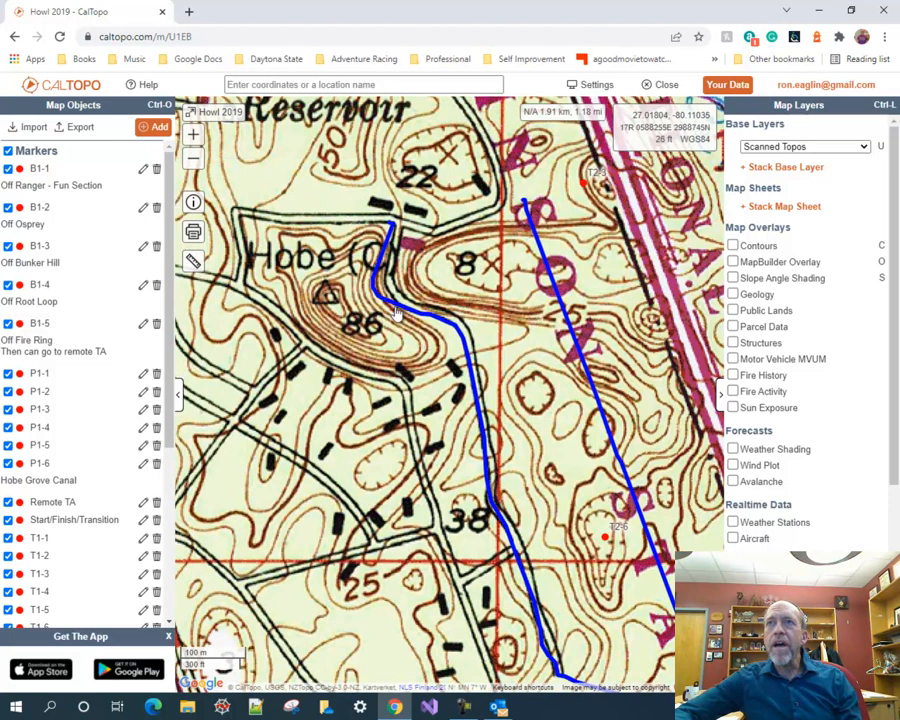
pyautogui.moveTo(420, 408); pyautogui.dragTo(358, 333)
pyautogui.moveTo(397, 436); pyautogui.dragTo(336, 324)
pyautogui.moveTo(360, 363); pyautogui.dragTo(392, 519)
pyautogui.moveTo(504, 516); pyautogui.dragTo(500, 408)
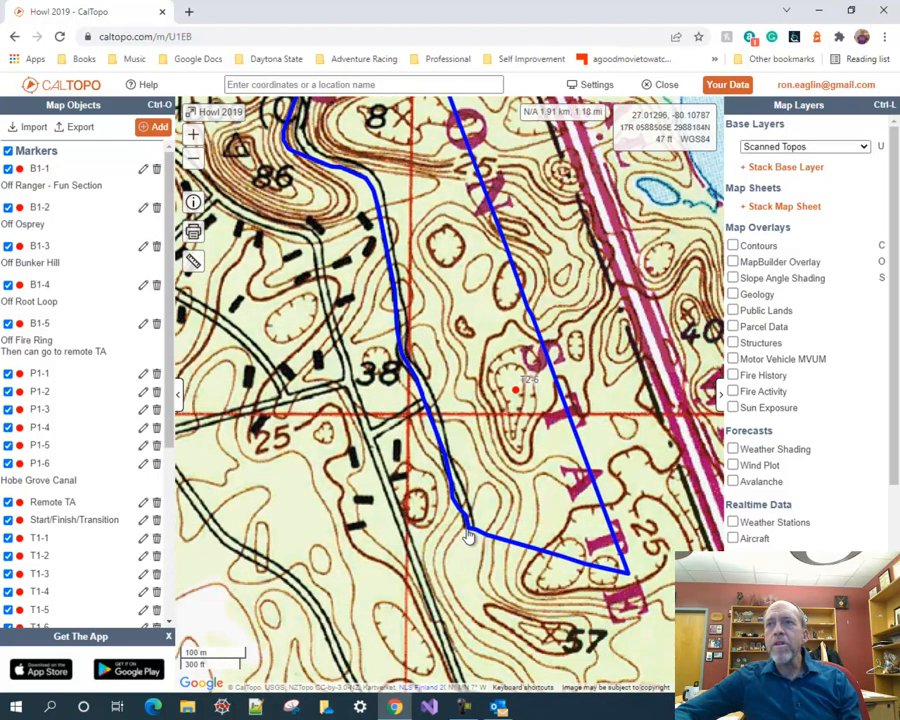
pyautogui.click(467, 535)
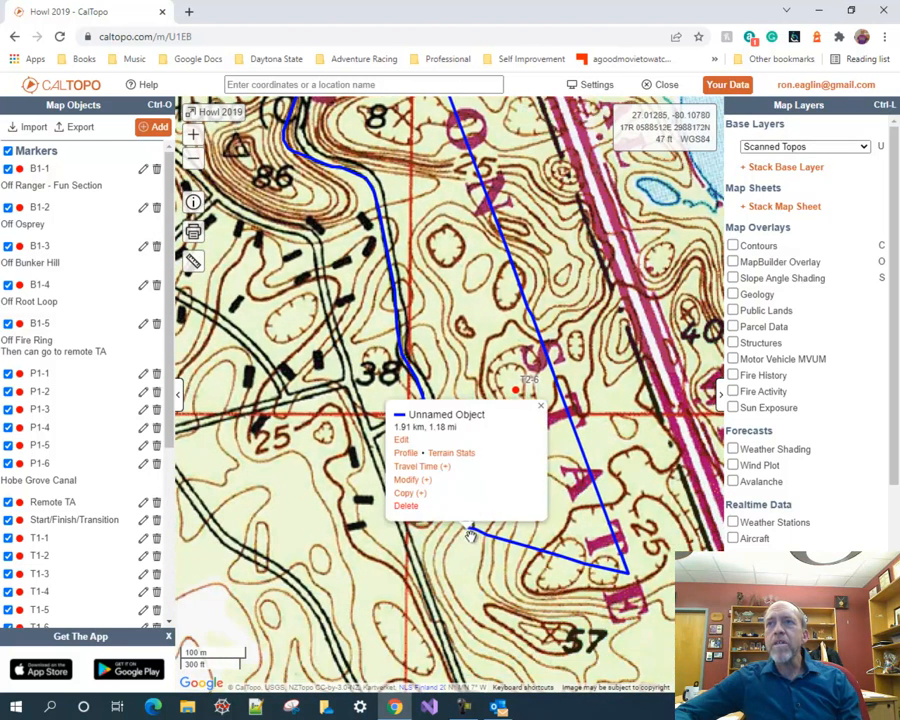
pyautogui.click(406, 482)
pyautogui.click(412, 428)
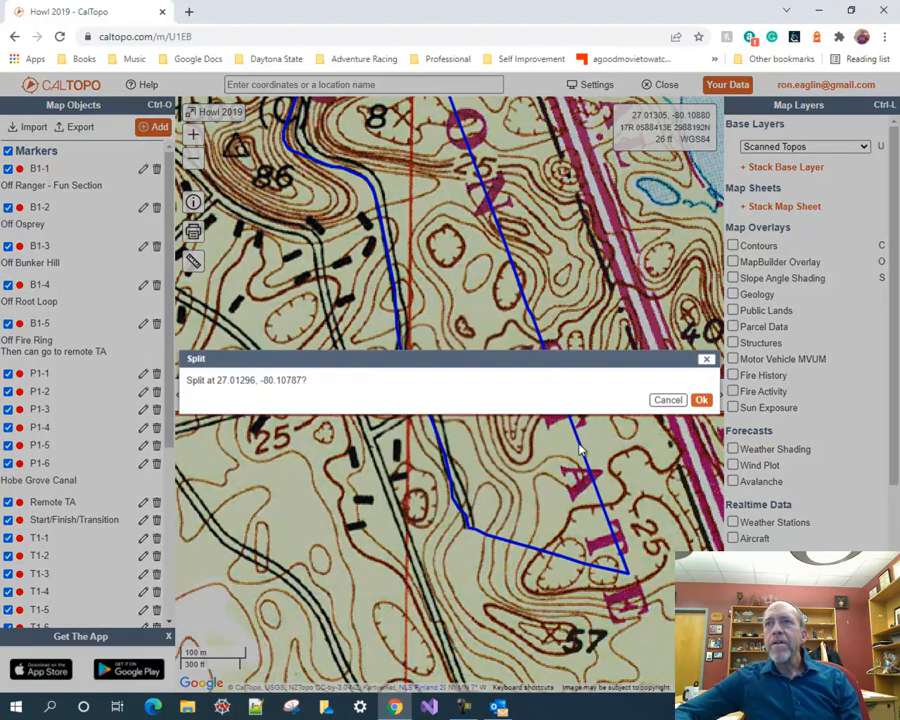
pyautogui.click(700, 400)
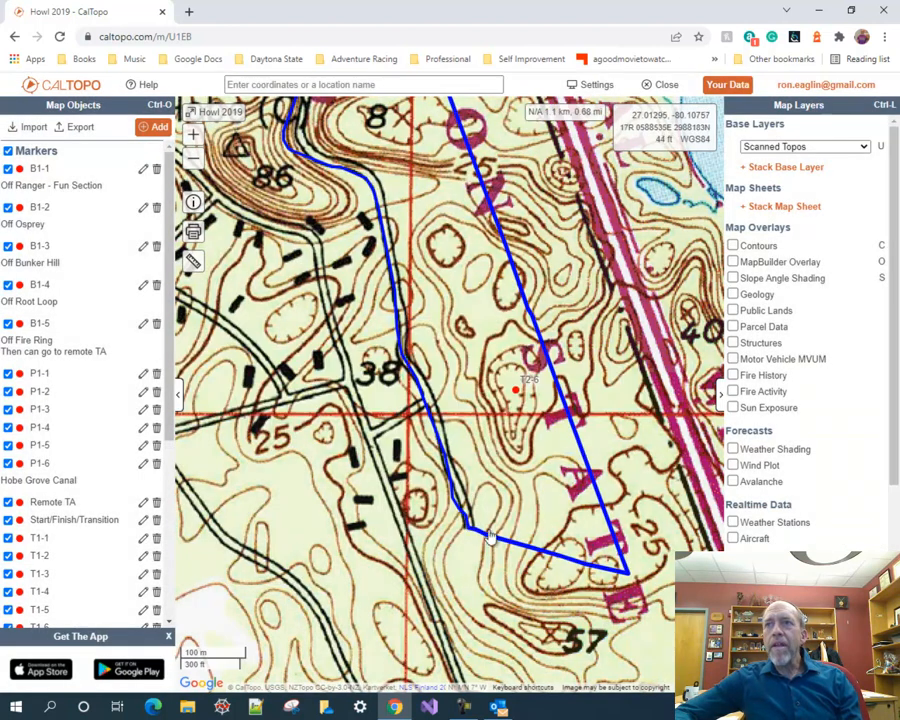
# Set the western line segment along the road to black with line weight 6, and save it
pyautogui.click(450, 478)
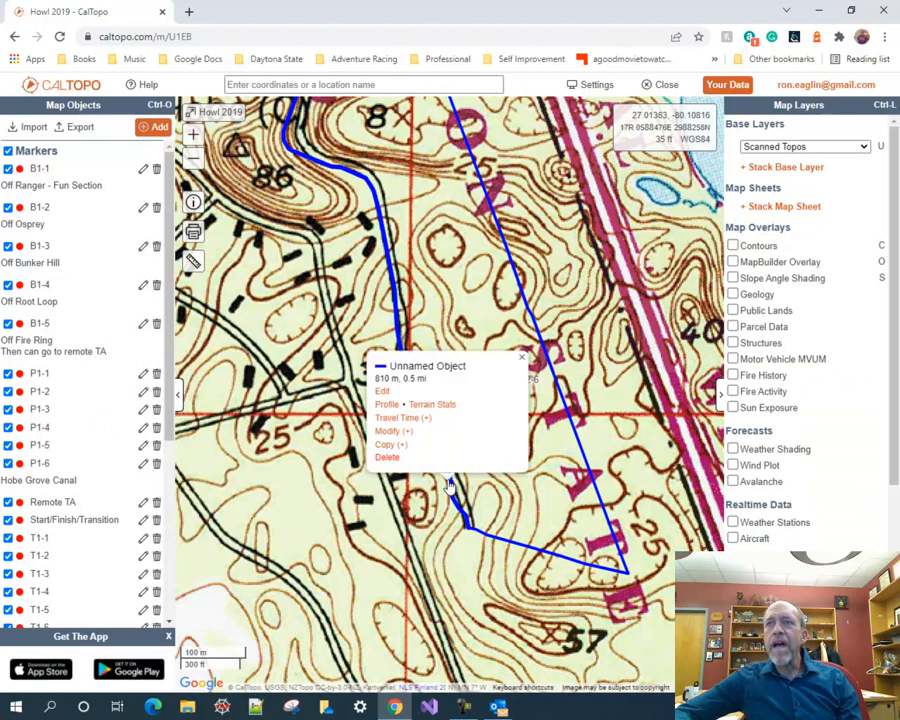
pyautogui.click(384, 392)
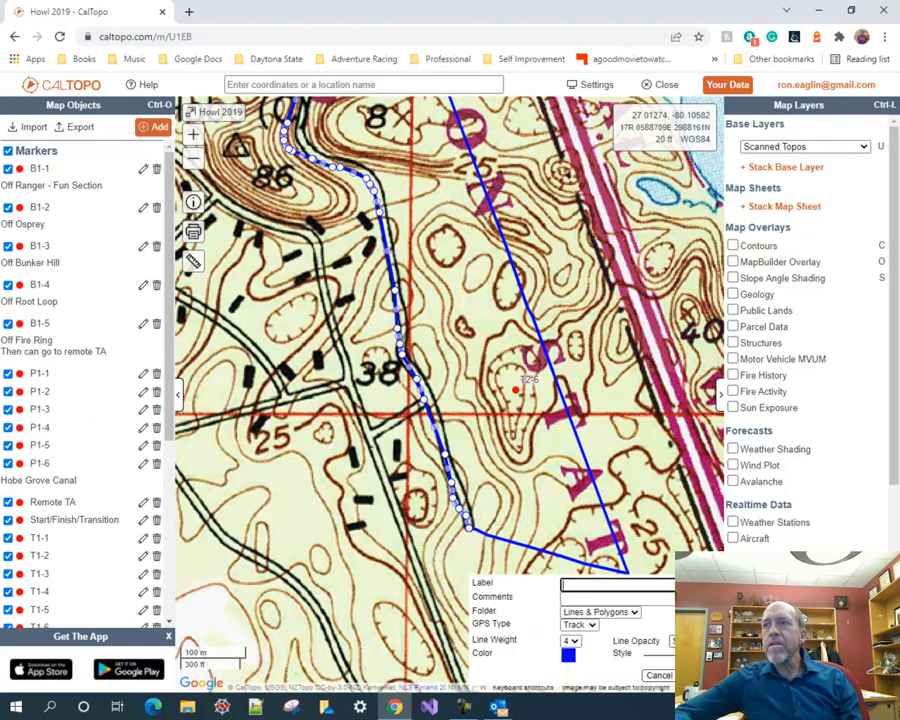
pyautogui.click(567, 656)
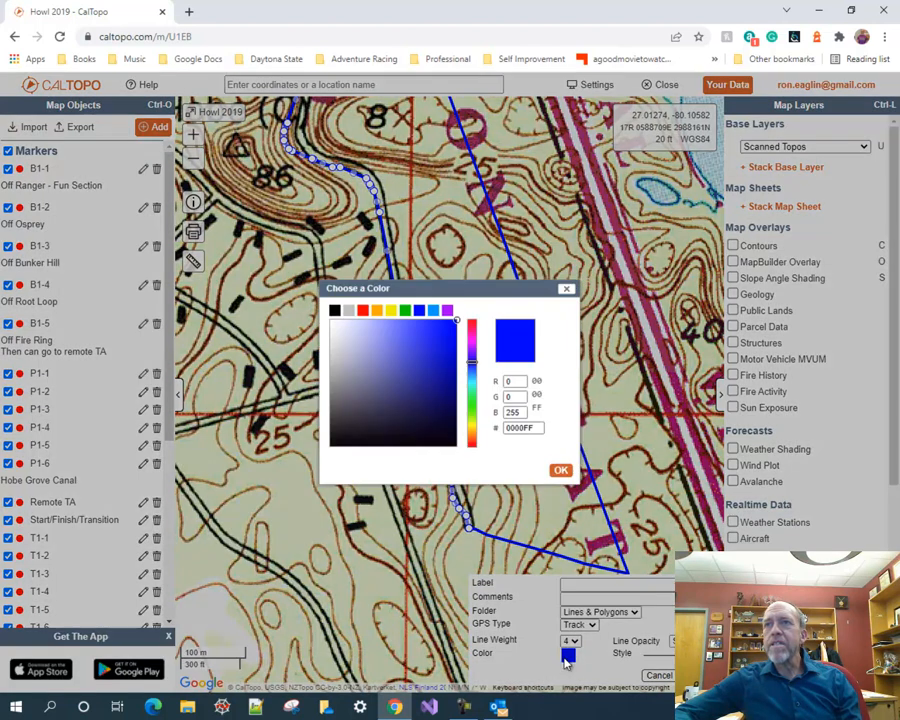
pyautogui.click(335, 311)
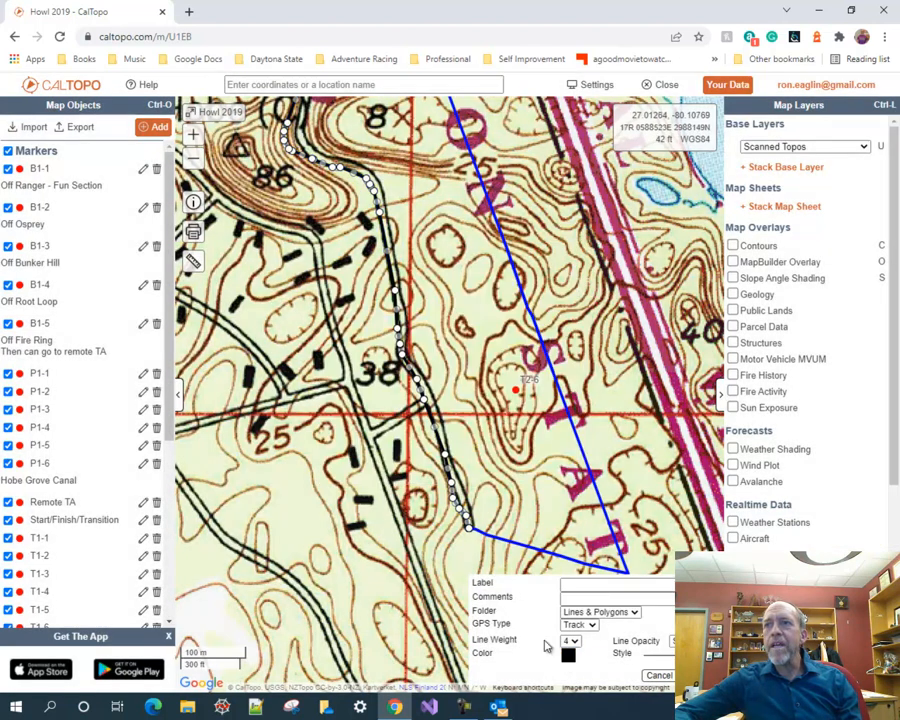
pyautogui.click(575, 643)
pyautogui.click(569, 607)
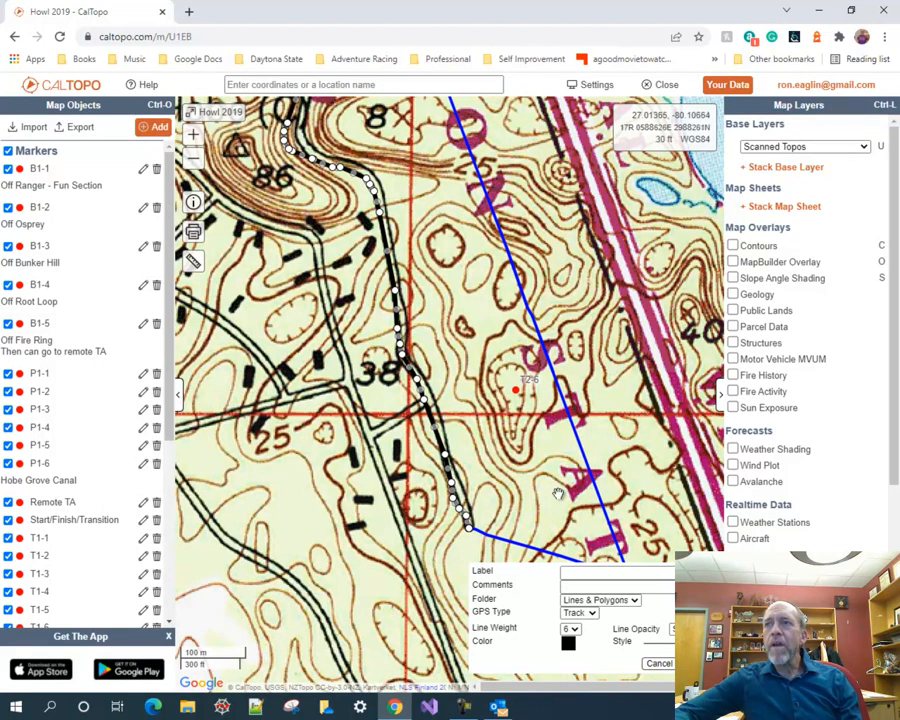
pyautogui.click(690, 664)
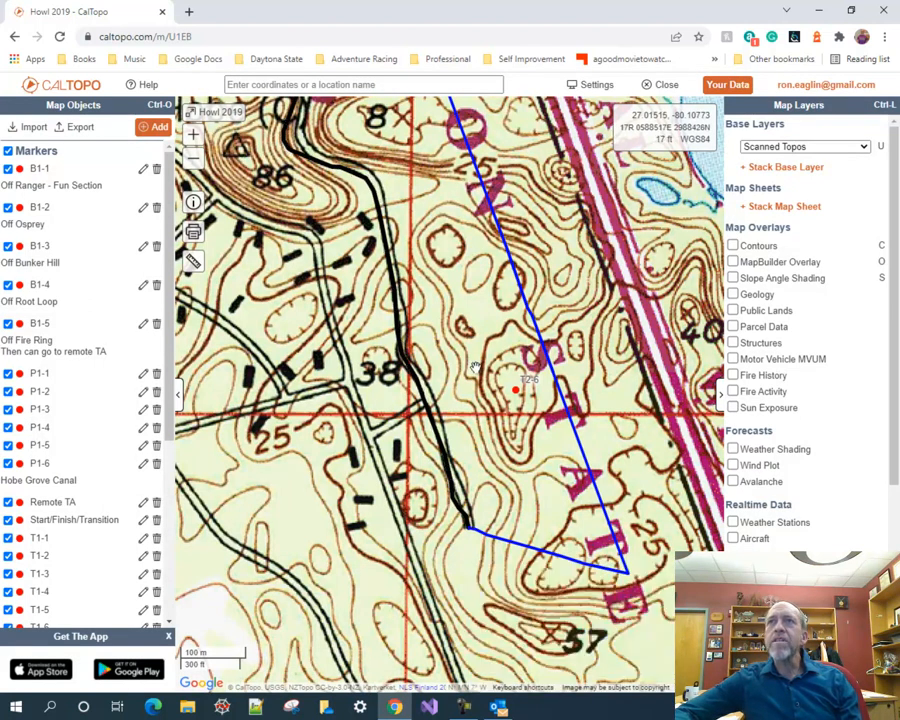
# Switch the base layer under the black and blue lines from Scanned Topos to MapBuilder Topo
pyautogui.scroll(-1, 476, 368)
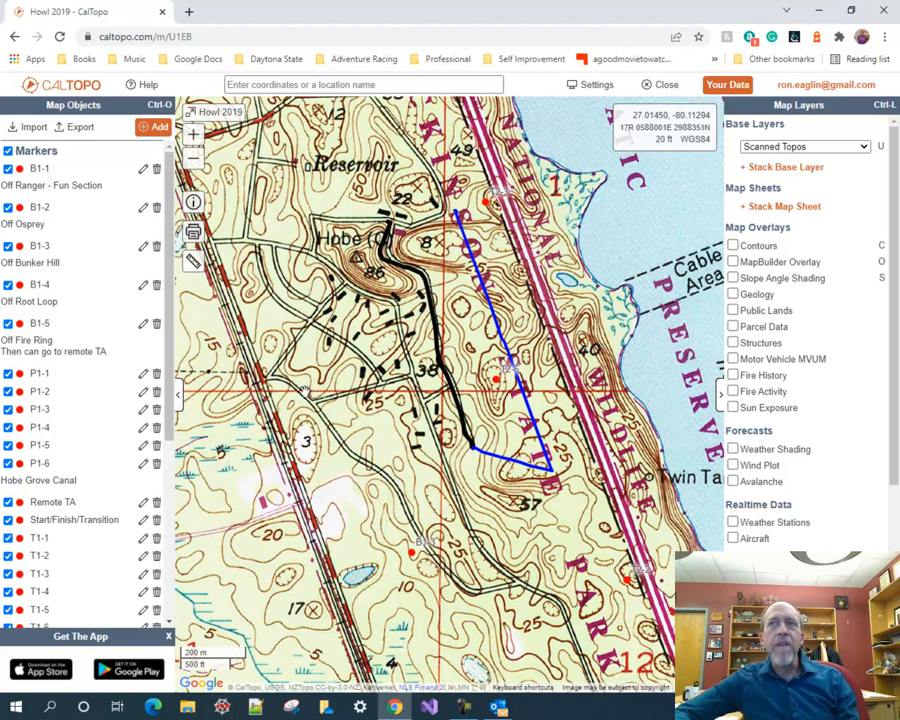
pyautogui.scroll(2, 555, 482)
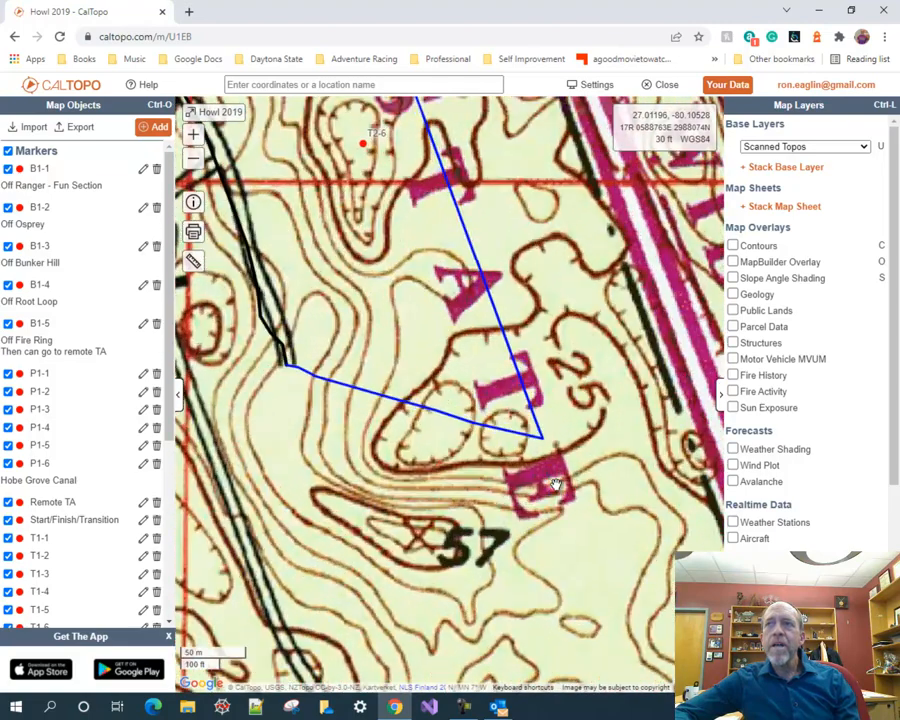
pyautogui.scroll(-1, 555, 482)
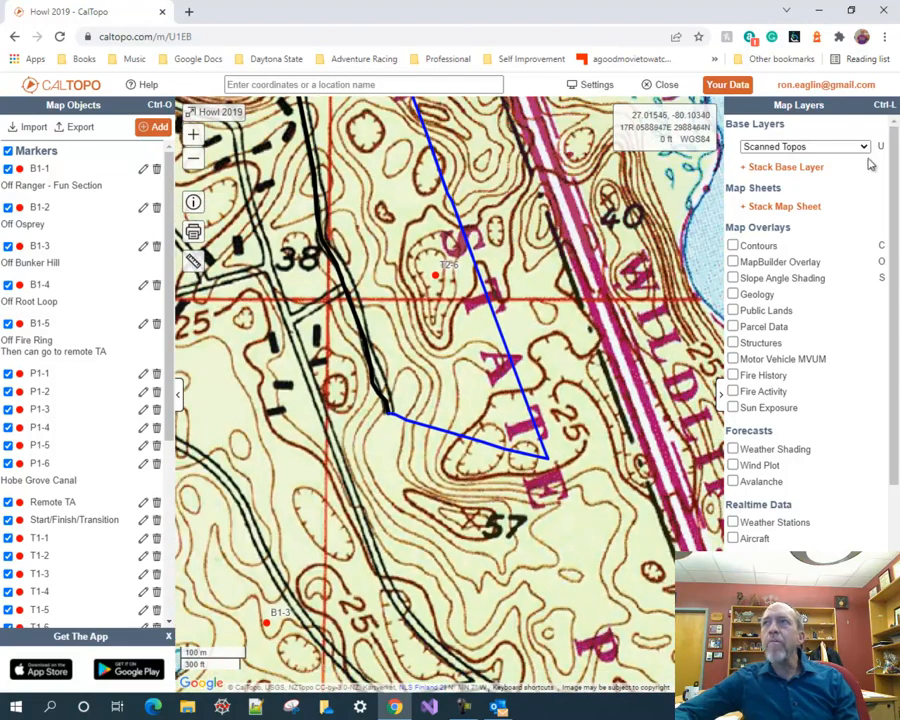
pyautogui.click(865, 148)
pyautogui.click(788, 171)
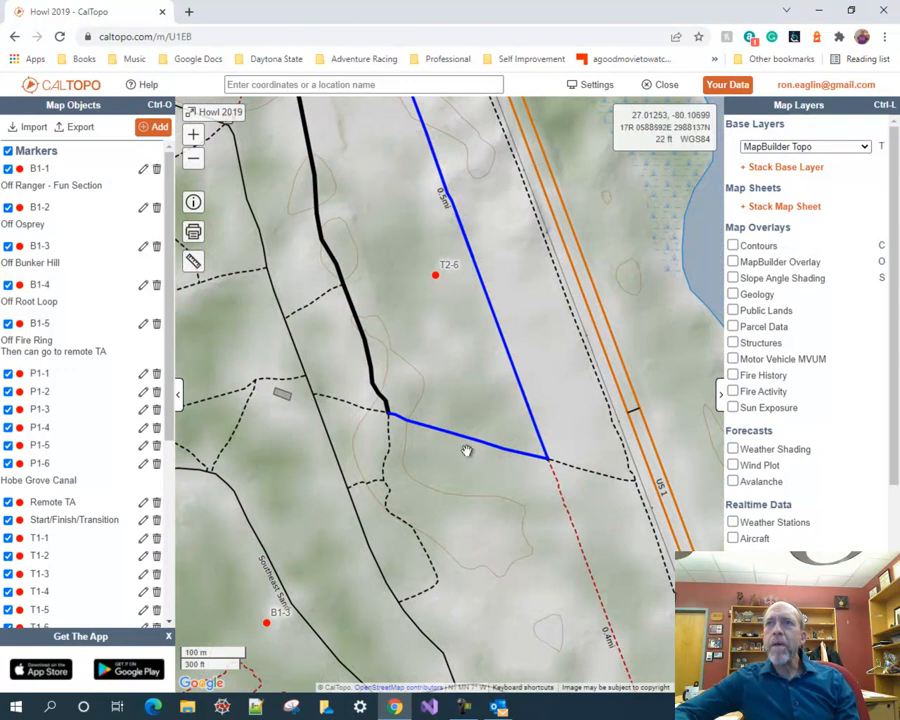
# Examine the trails around the two lines on the MapBuilder Topo, from Remote TA north to T2-5
pyautogui.scroll(-1, 556, 485)
pyautogui.moveTo(591, 530); pyautogui.dragTo(503, 345)
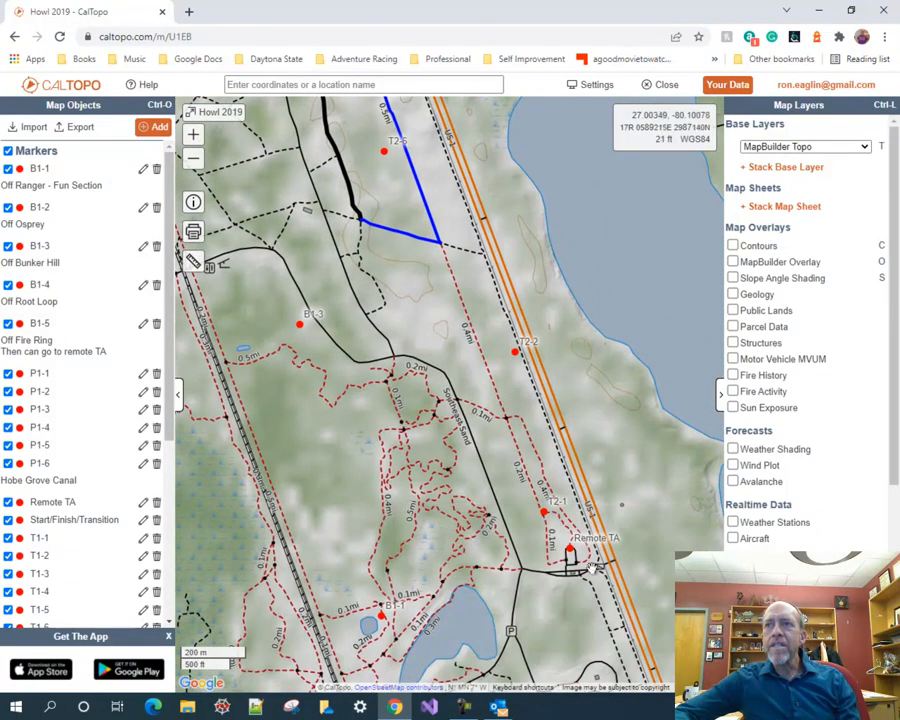
pyautogui.moveTo(448, 325); pyautogui.dragTo(566, 527)
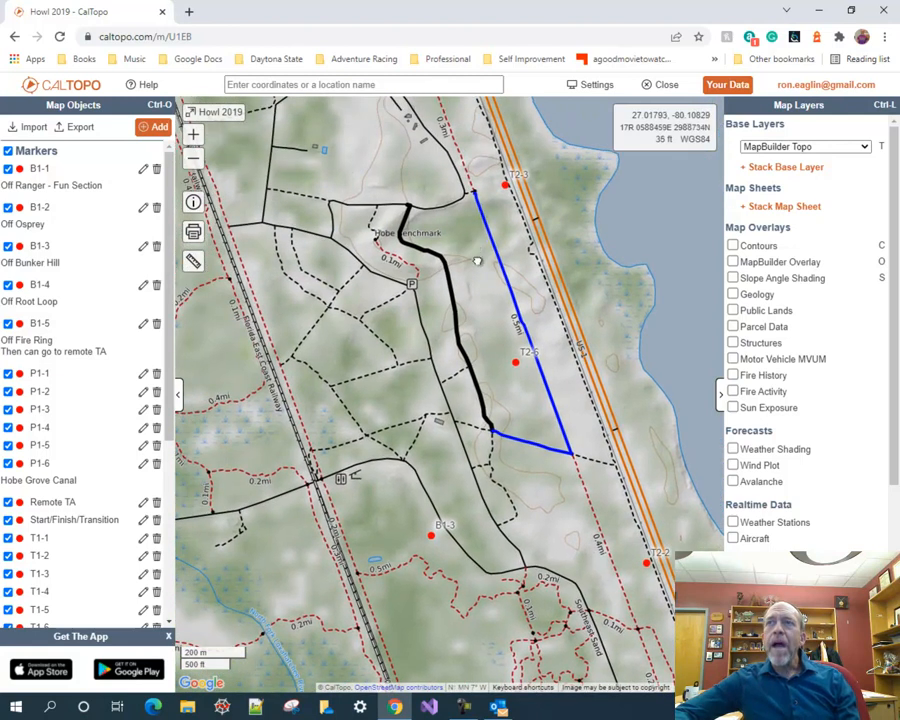
pyautogui.moveTo(478, 249); pyautogui.dragTo(508, 459)
pyautogui.moveTo(427, 288); pyautogui.dragTo(464, 368)
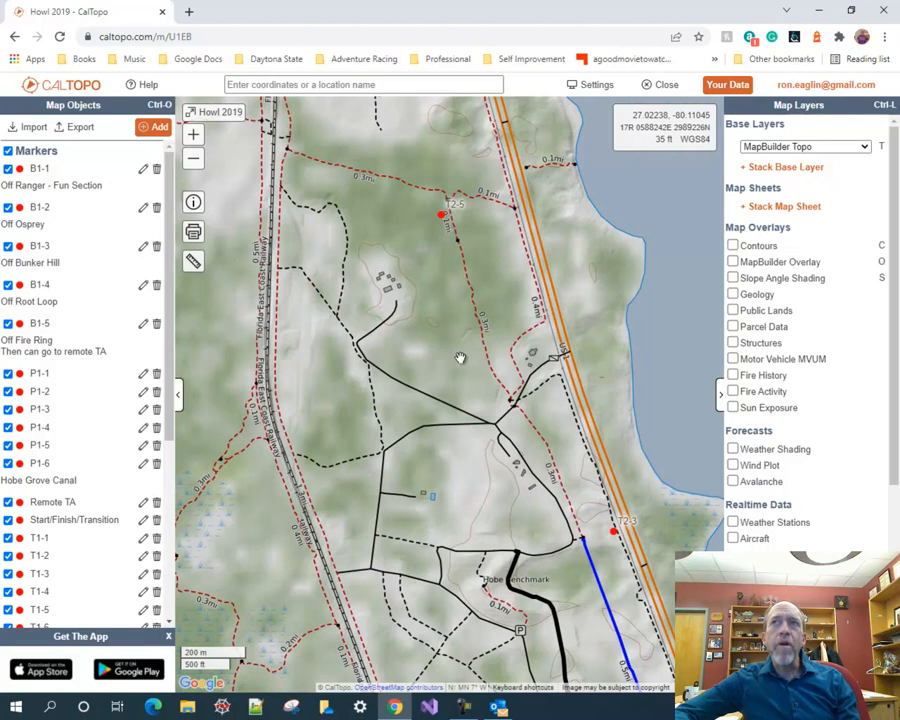
# Compare the terrain around T2-5 on the MapBuilder Hybrid and Scanned Topos base layers, inspecting the scanned contours up close
pyautogui.moveTo(428, 281); pyautogui.dragTo(434, 361)
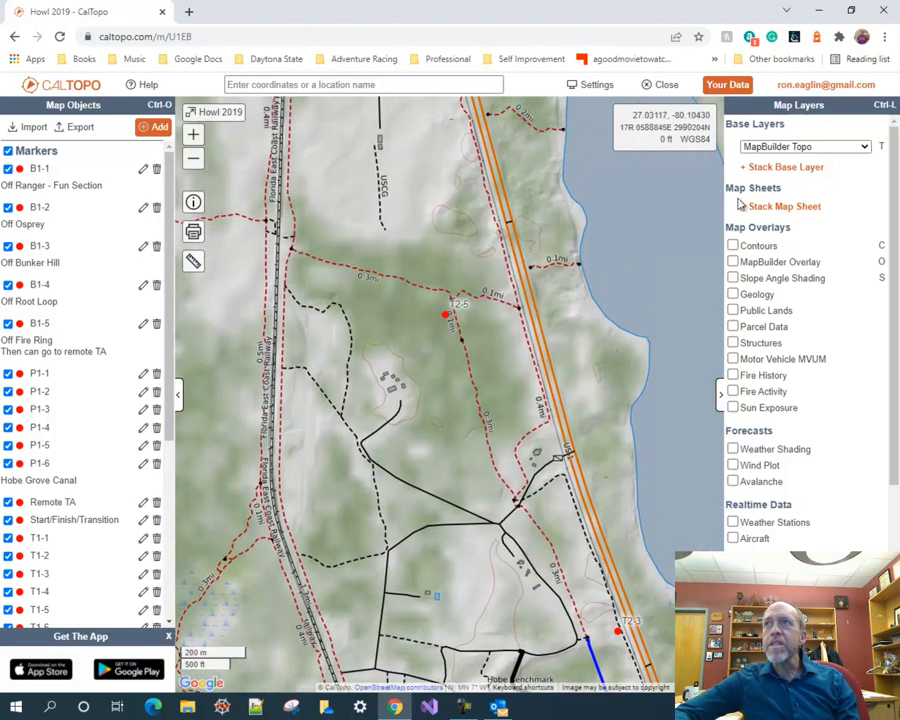
pyautogui.click(865, 147)
pyautogui.click(778, 186)
pyautogui.click(864, 149)
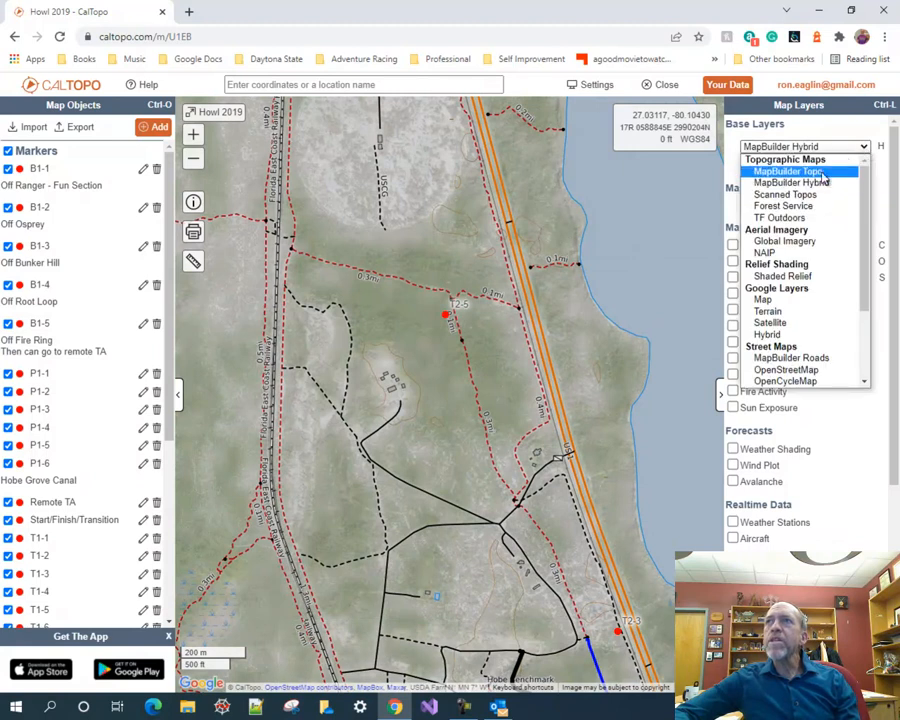
pyautogui.click(788, 194)
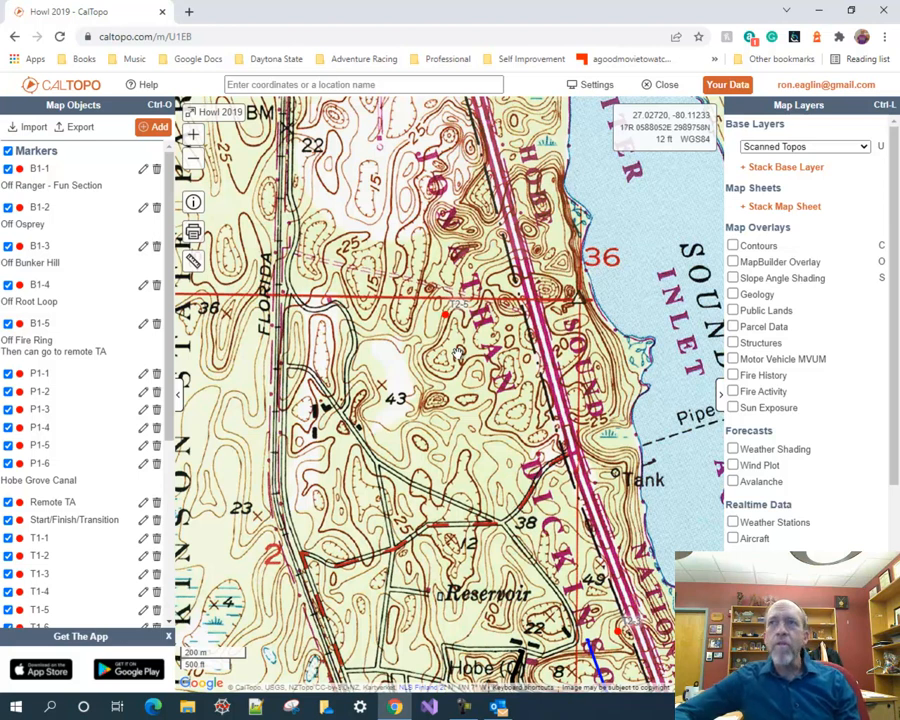
pyautogui.scroll(1, 457, 352)
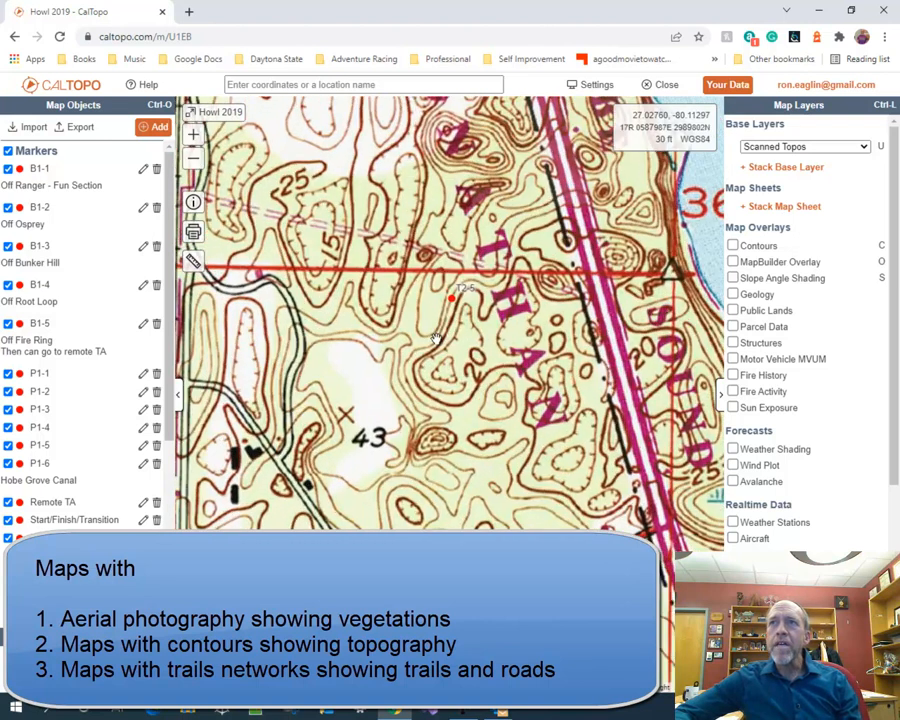
pyautogui.scroll(1, 435, 340)
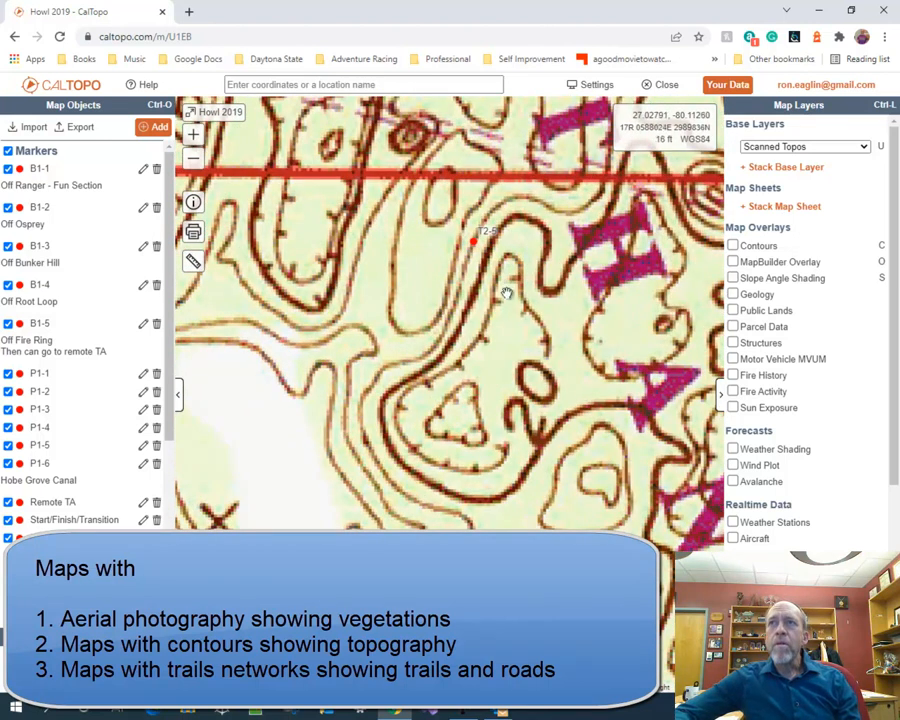
pyautogui.scroll(-1, 508, 320)
# Switch the base layer around T2-5 to MapBuilder Topo for comparison, and finally to Global Imagery
pyautogui.click(858, 148)
pyautogui.click(788, 172)
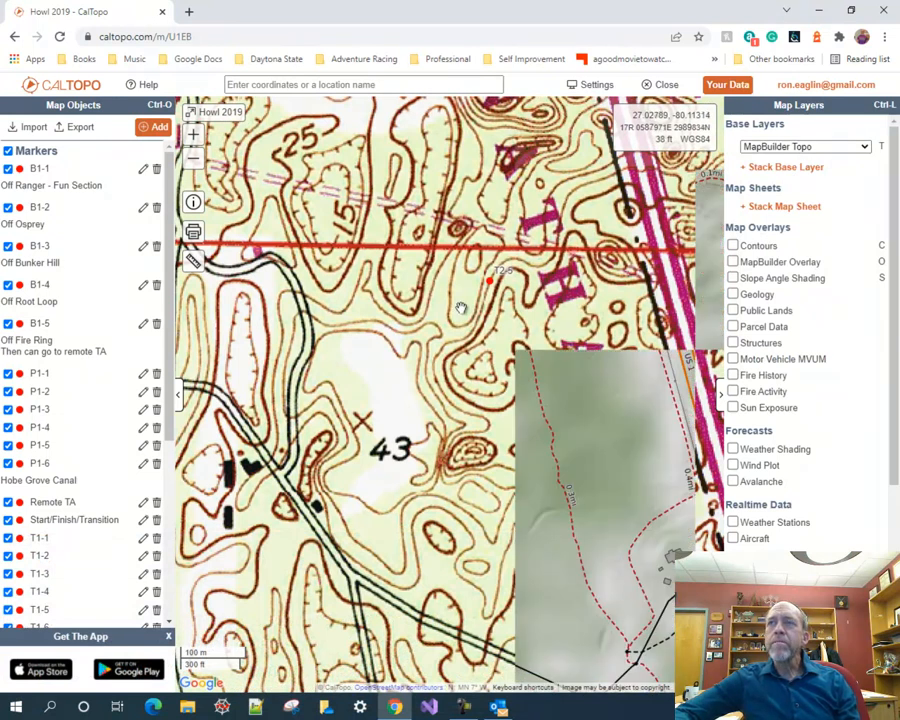
pyautogui.click(862, 149)
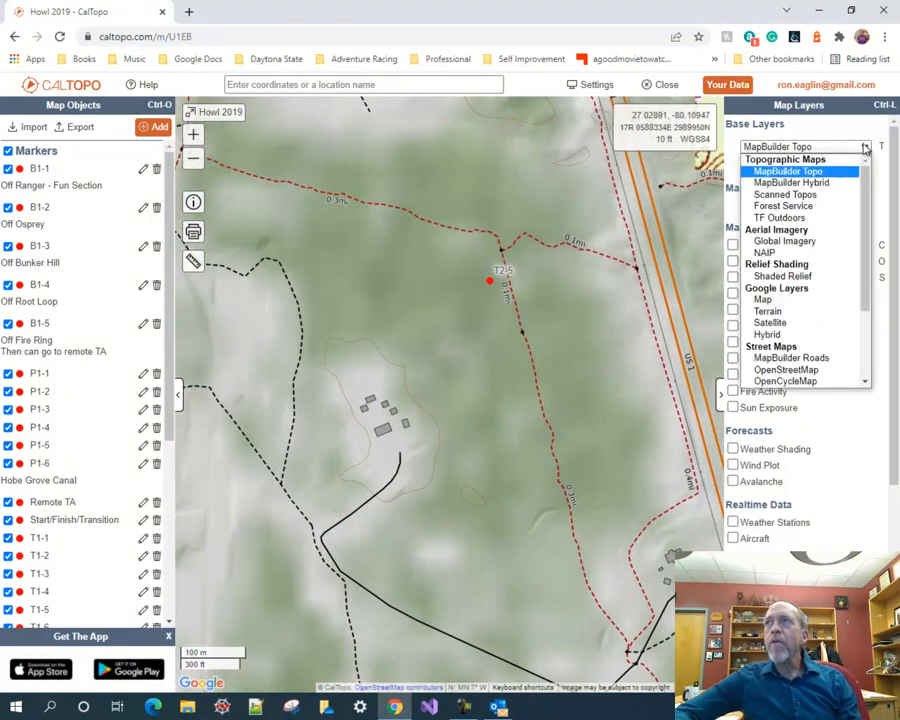
pyautogui.click(784, 244)
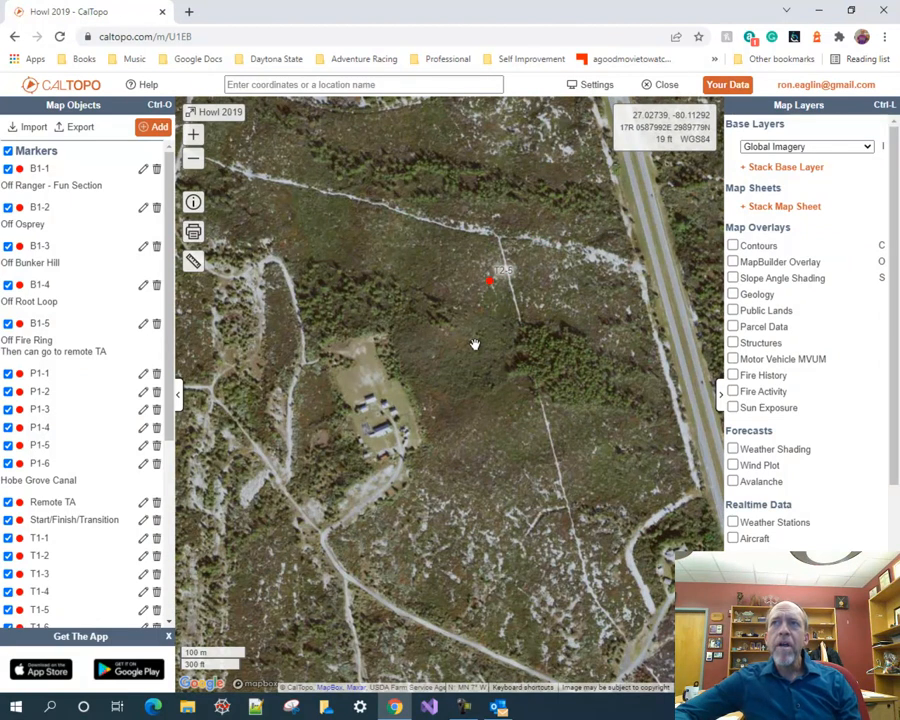
# Stack Scanned Topos over the Global Imagery base layer at 22% opacity around the black and blue lines
pyautogui.moveTo(482, 319); pyautogui.dragTo(482, 377)
pyautogui.moveTo(468, 428); pyautogui.dragTo(441, 319)
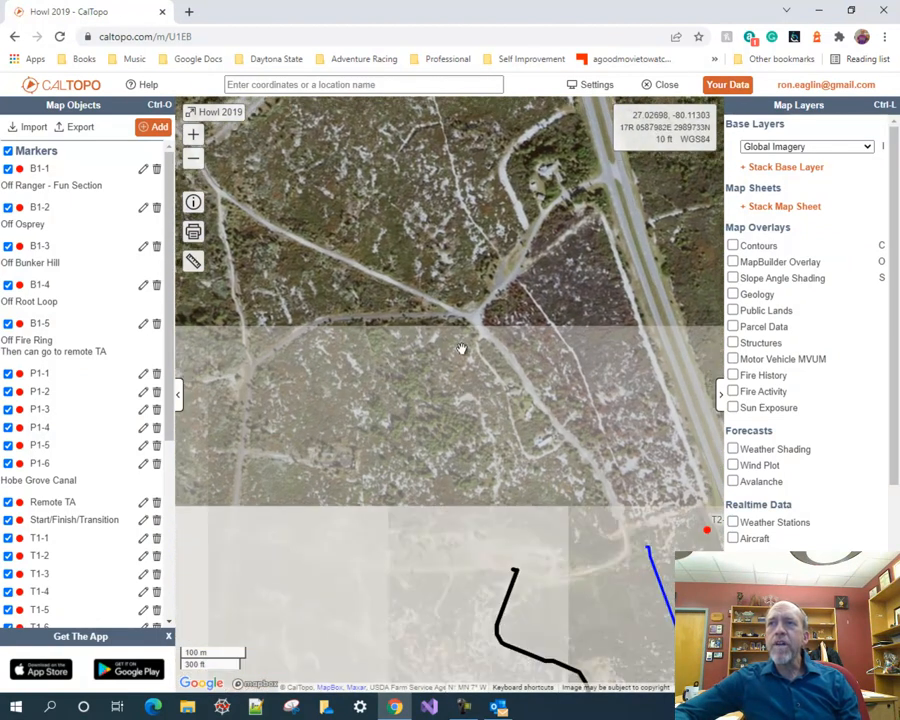
pyautogui.moveTo(482, 410); pyautogui.dragTo(355, 262)
pyautogui.moveTo(479, 404); pyautogui.dragTo(457, 271)
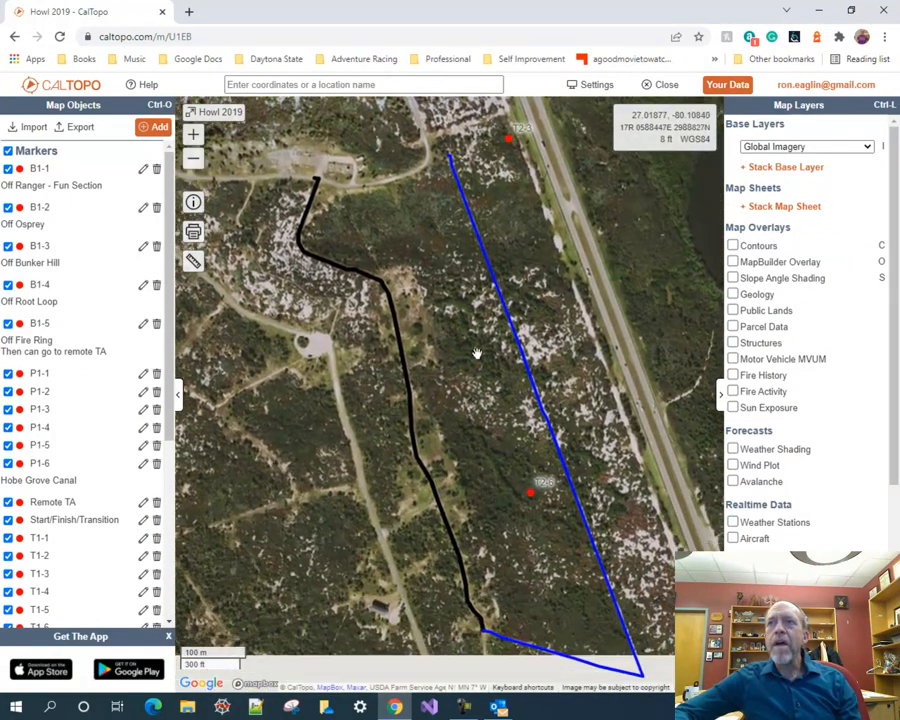
pyautogui.scroll(3, 484, 324)
pyautogui.scroll(-2, 481, 318)
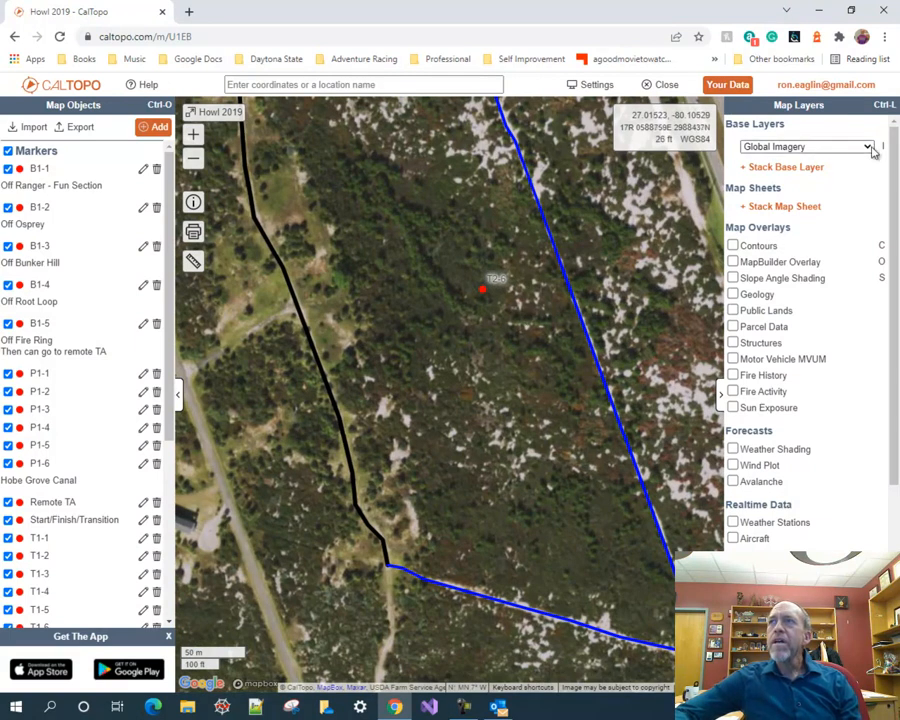
pyautogui.click(758, 168)
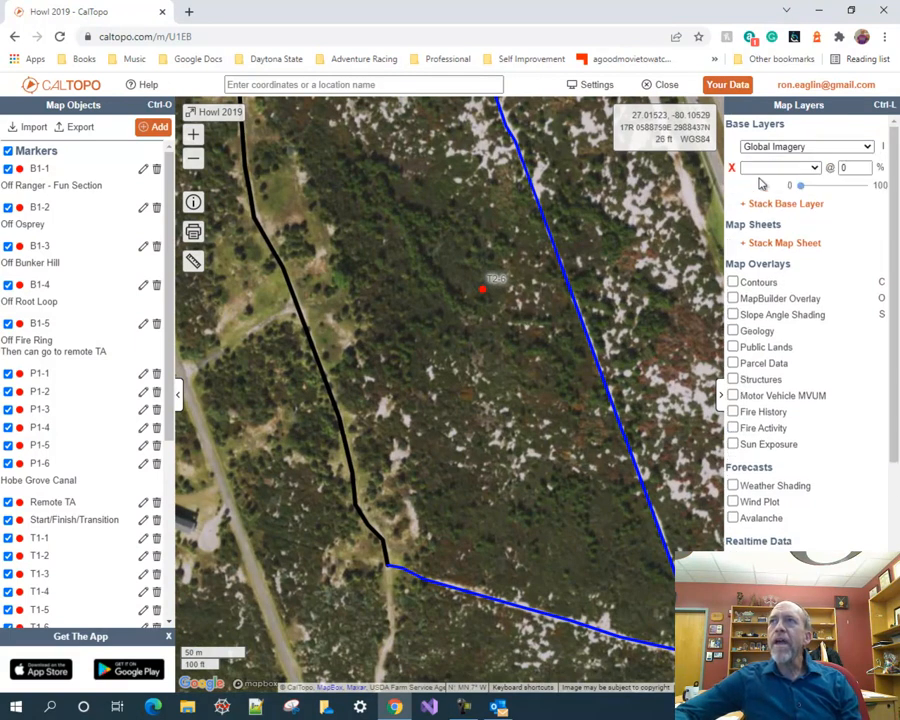
pyautogui.click(810, 168)
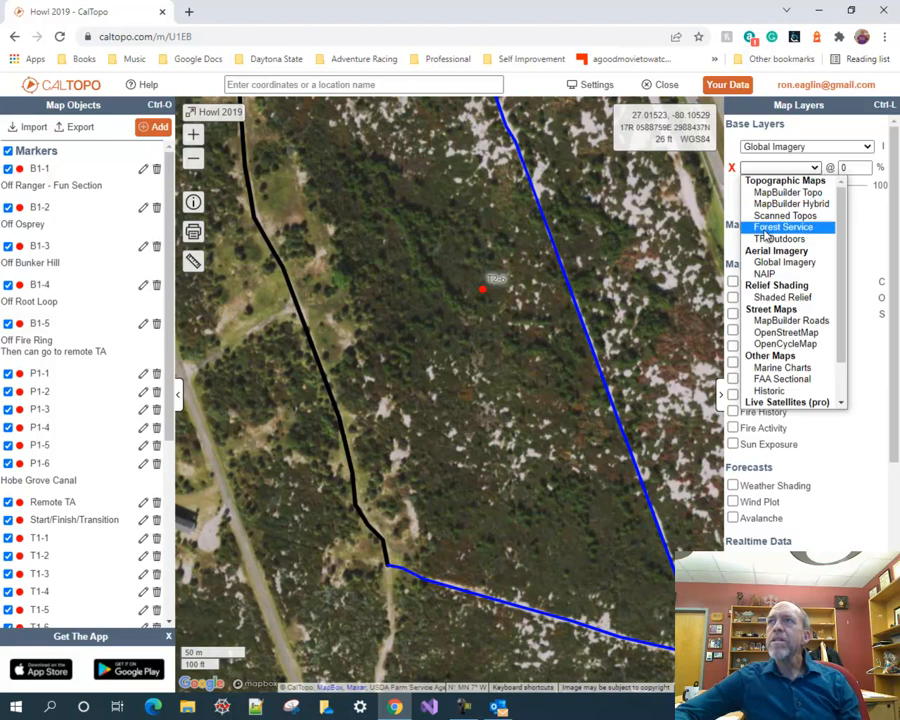
pyautogui.click(772, 216)
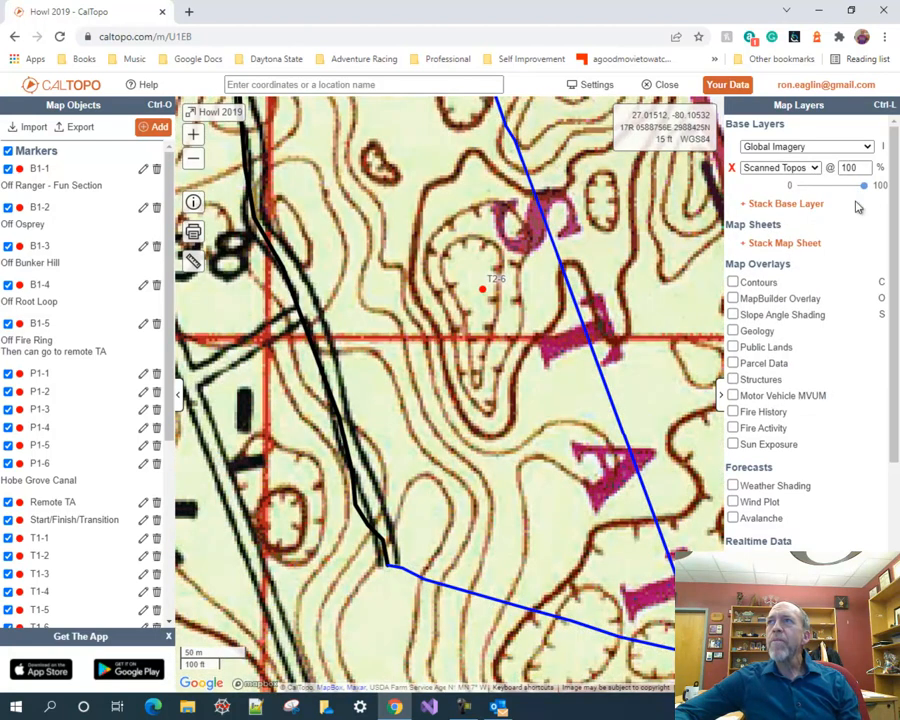
pyautogui.moveTo(865, 186); pyautogui.dragTo(816, 201)
# Examine the blended imagery and contours along the black and blue lines, from T2-3 south to the terrain around T2-6
pyautogui.scroll(1, 459, 234)
pyautogui.scroll(-2, 459, 234)
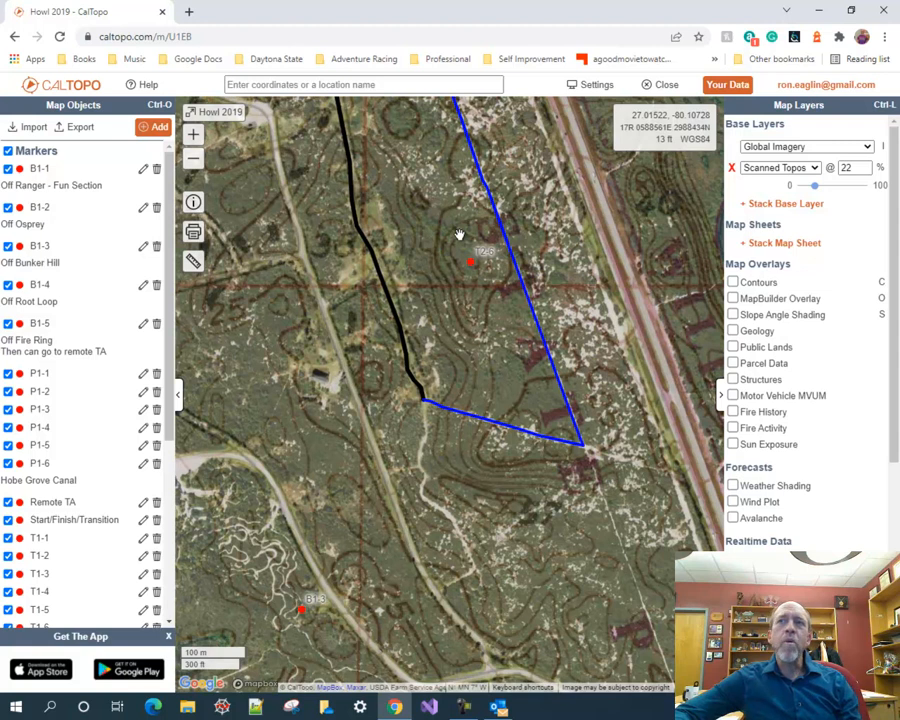
pyautogui.moveTo(400, 196); pyautogui.dragTo(464, 297)
pyautogui.moveTo(434, 205)
pyautogui.mouseDown()
pyautogui.moveTo(500, 349)
pyautogui.moveTo(440, 281)
pyautogui.moveTo(458, 324)
pyautogui.moveTo(460, 410)
pyautogui.mouseUp()
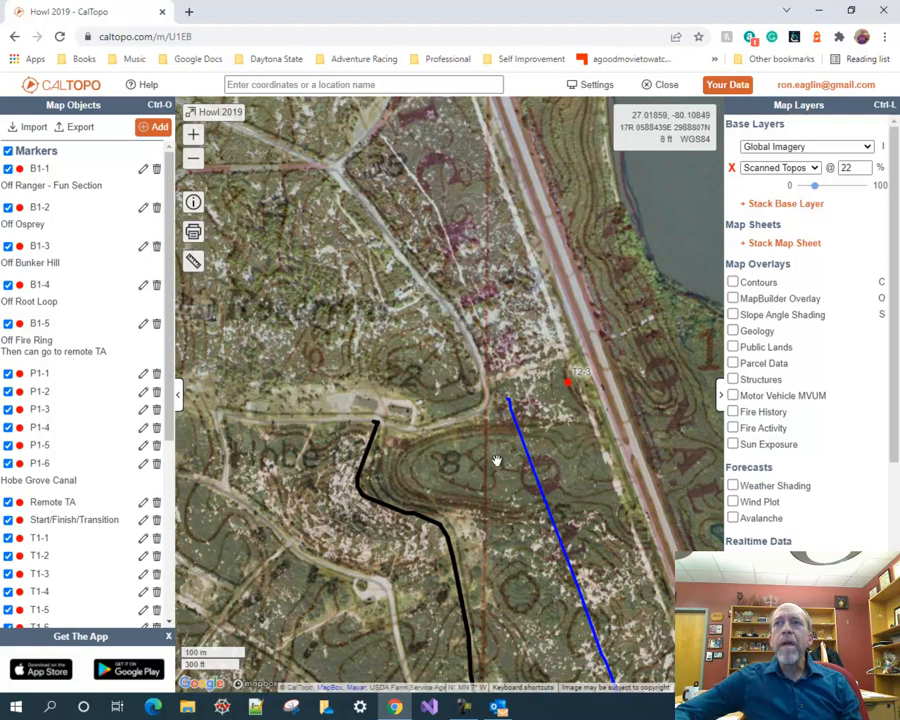
pyautogui.moveTo(473, 436); pyautogui.dragTo(446, 249)
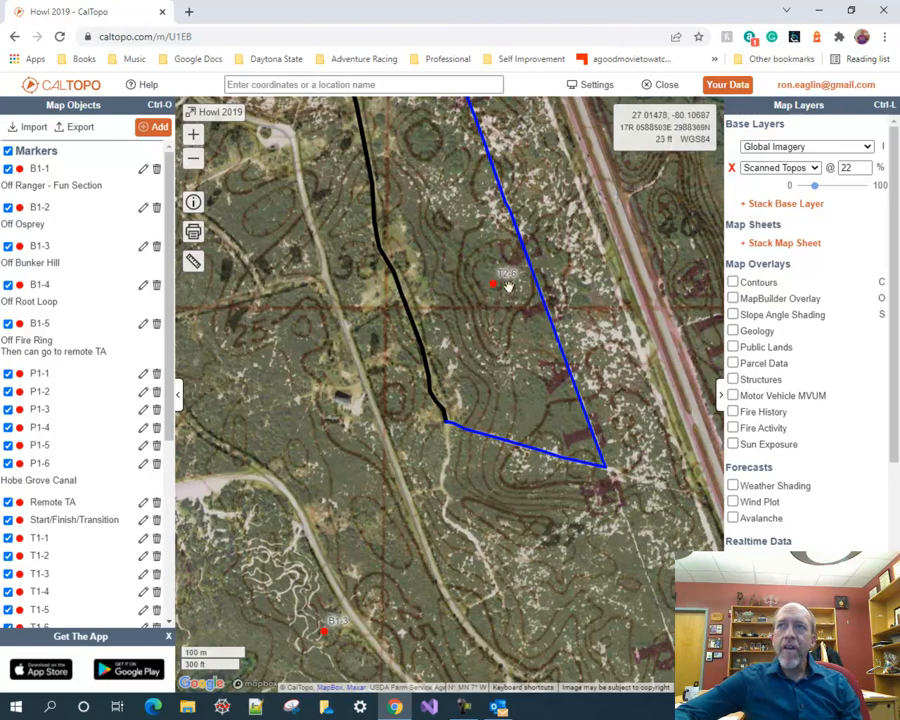
pyautogui.scroll(1, 476, 284)
pyautogui.scroll(1, 476, 284)
pyautogui.moveTo(580, 309); pyautogui.dragTo(482, 337)
pyautogui.scroll(1, 512, 312)
pyautogui.scroll(-1, 482, 336)
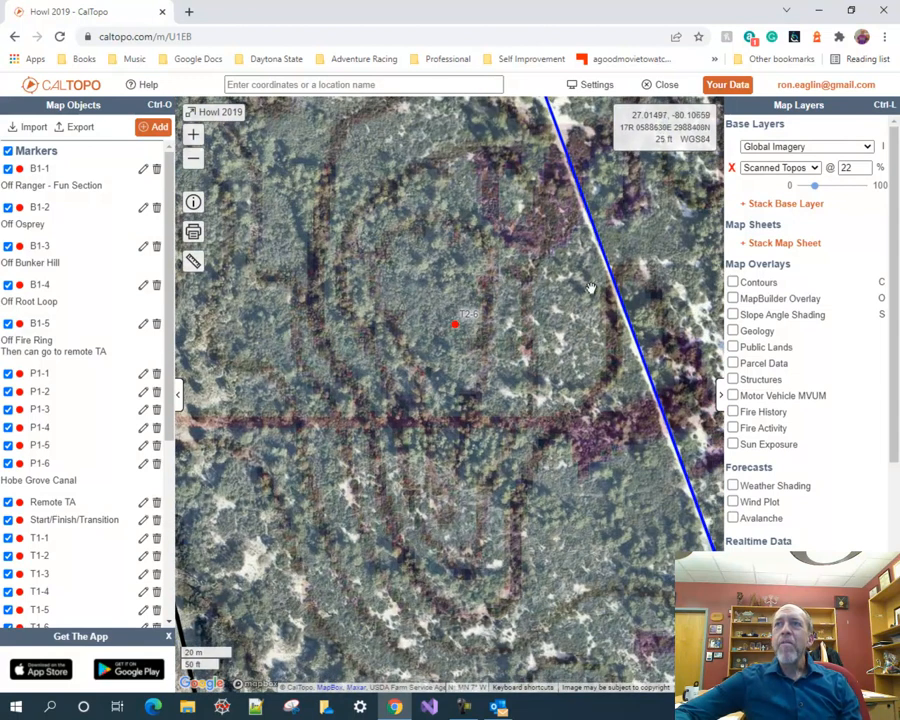